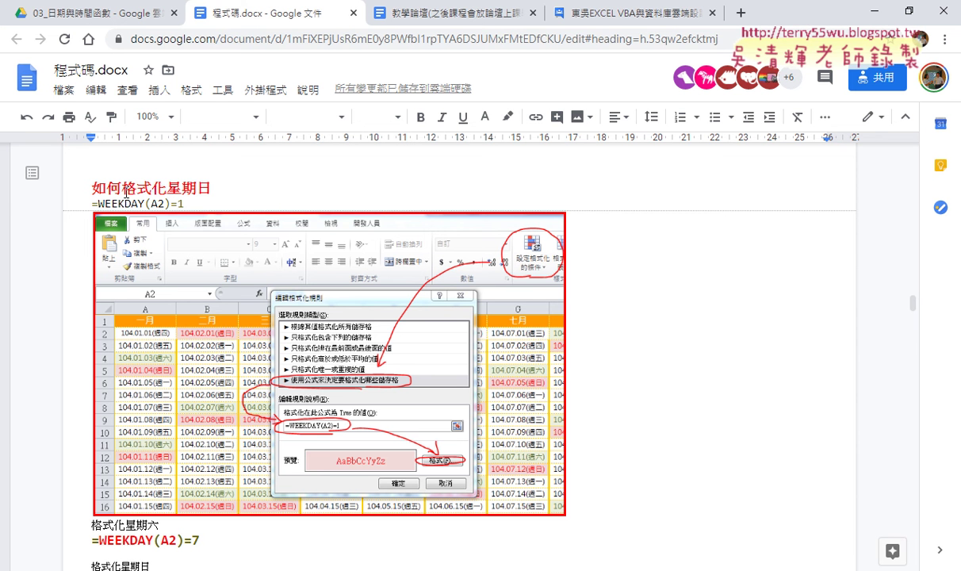
- Select the 格式化星期日 heading in the Google Docs notes, then minimize Chrome to return to Excel
drag(121, 189, 212, 189)
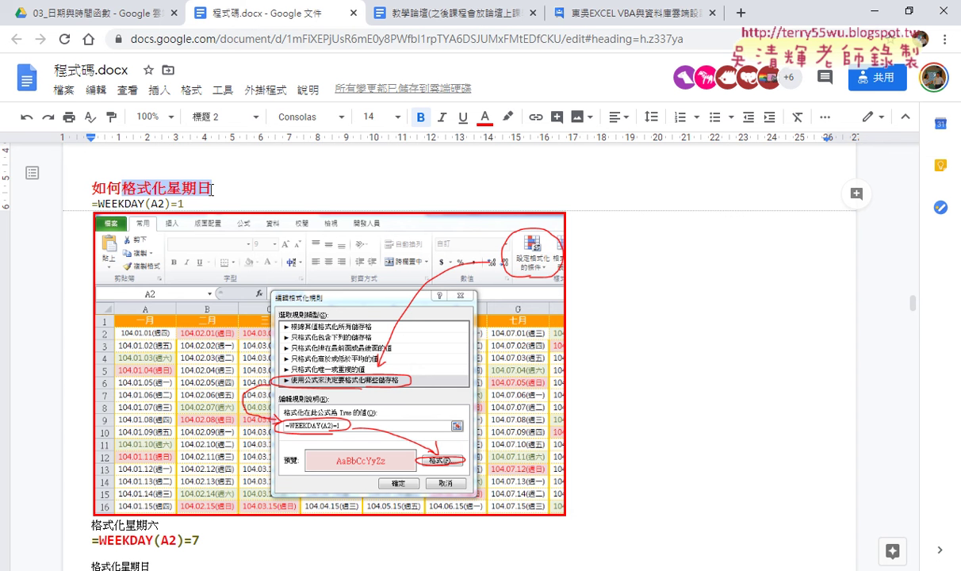
click(875, 12)
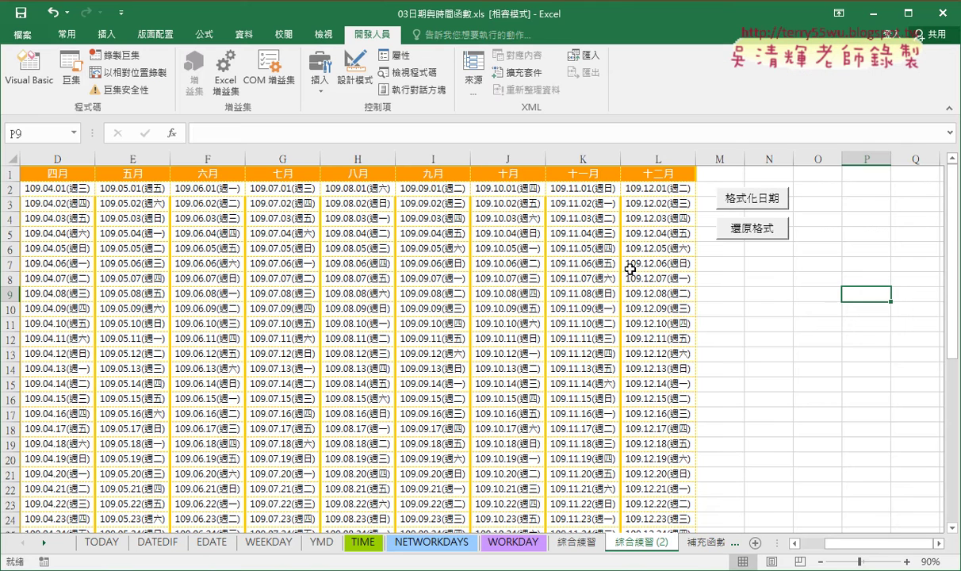
- Switch to the 綜合練習 sheet, glance at Conditional Formatting, and scroll back to column A
click(576, 542)
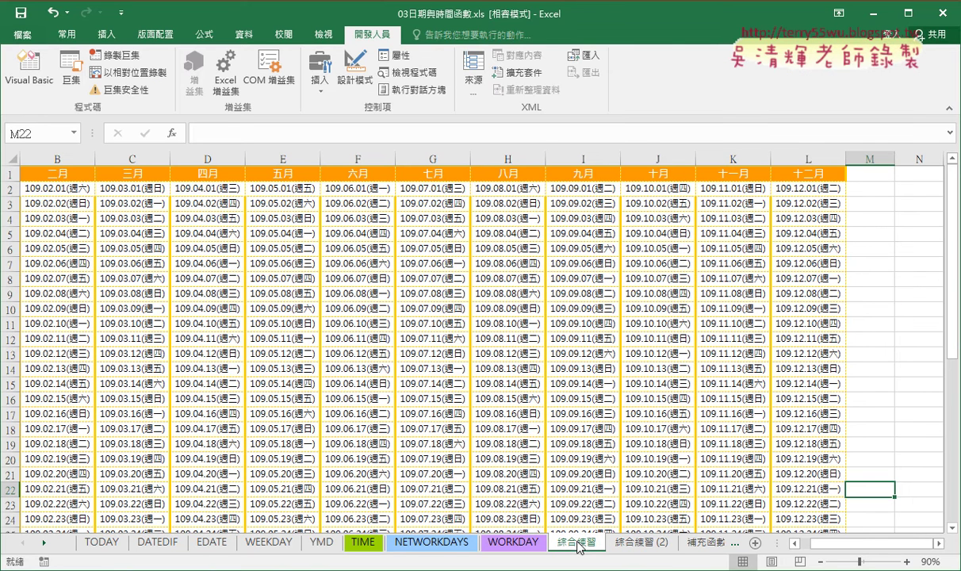
click(67, 40)
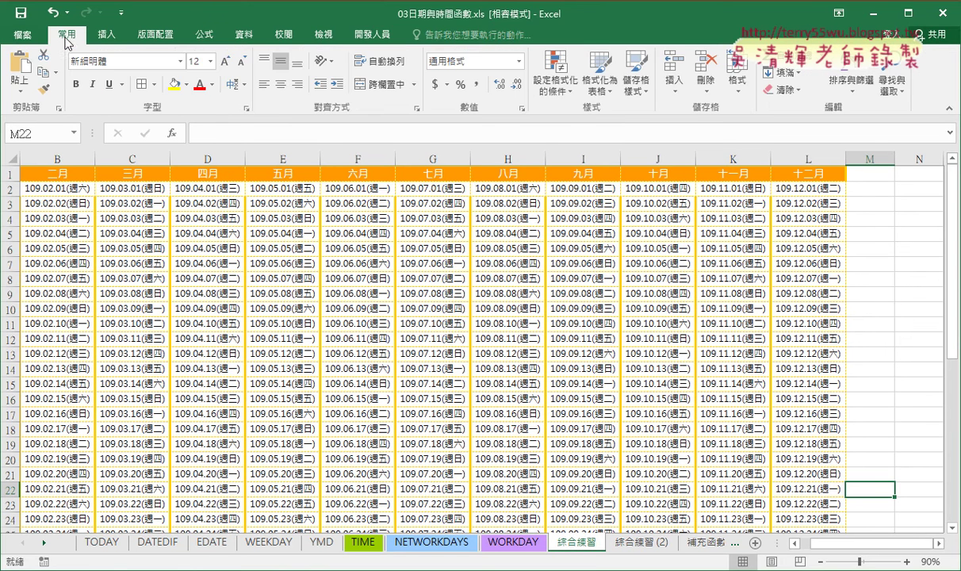
click(560, 89)
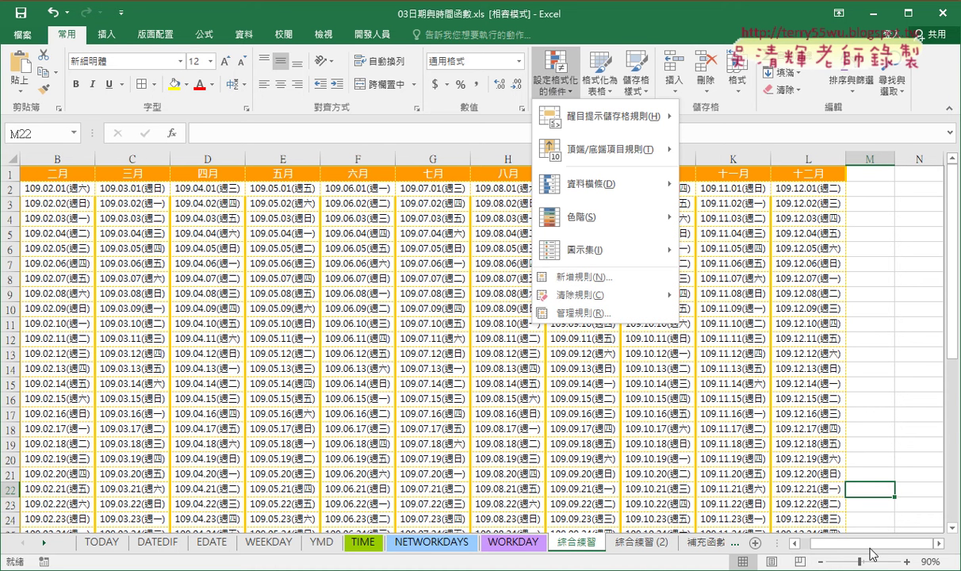
click(824, 543)
drag(826, 544, 819, 548)
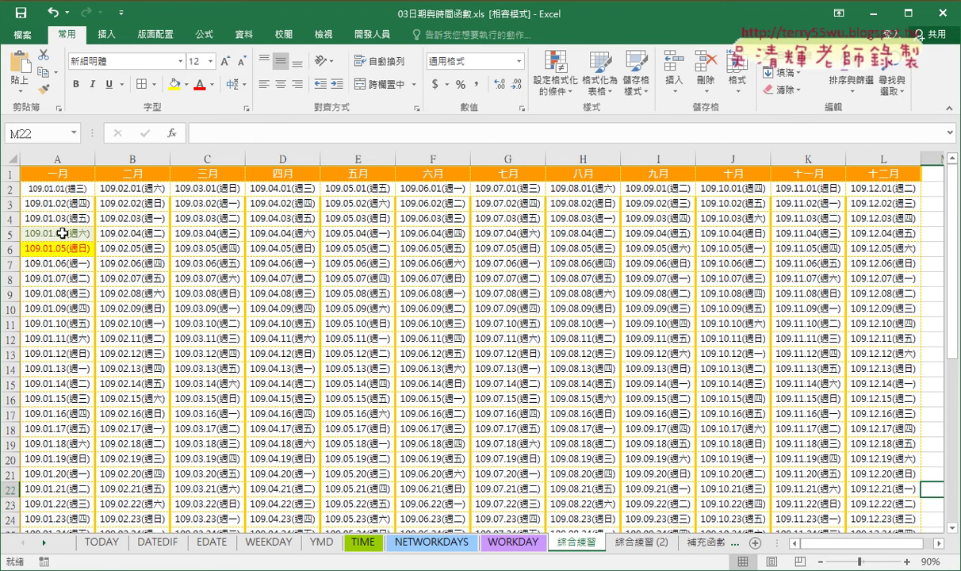
- Copy A2's plain formatting onto cells A5:A6 with Format Painter, removing their highlight
drag(62, 233, 62, 248)
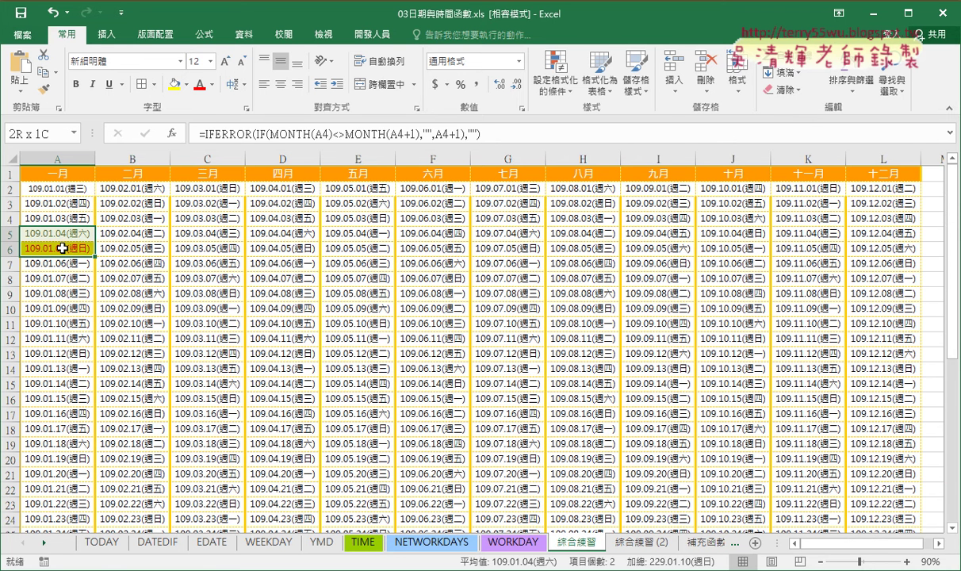
click(783, 90)
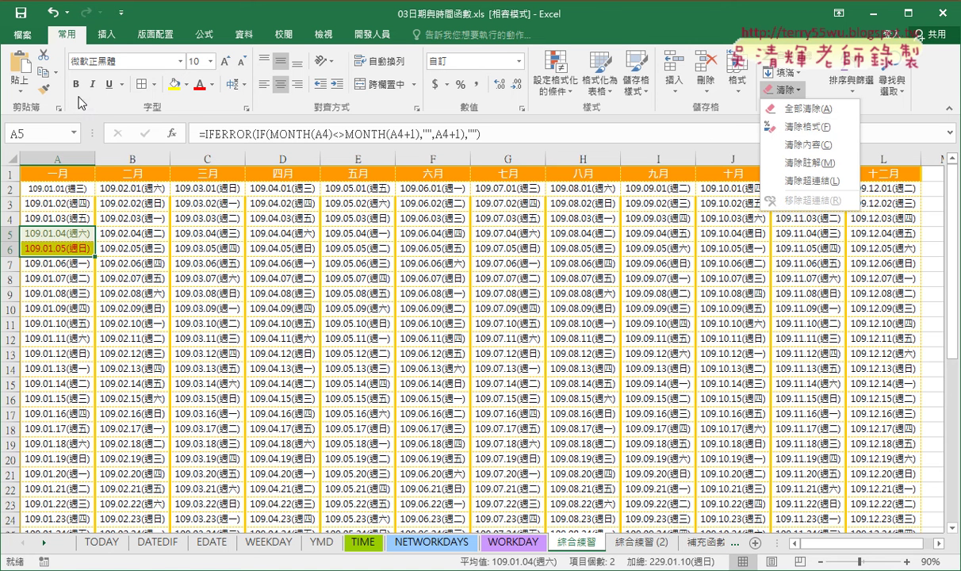
click(46, 92)
click(46, 92)
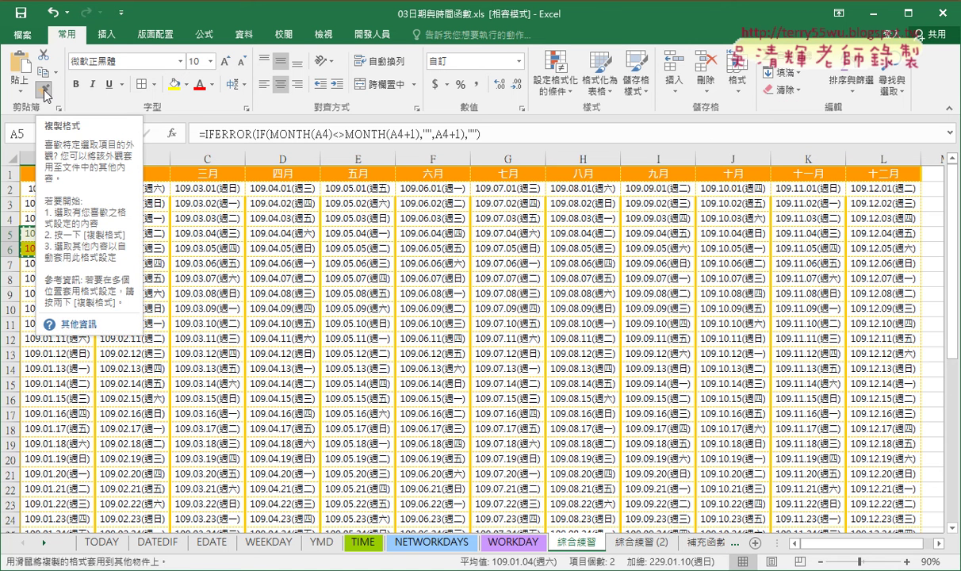
click(62, 188)
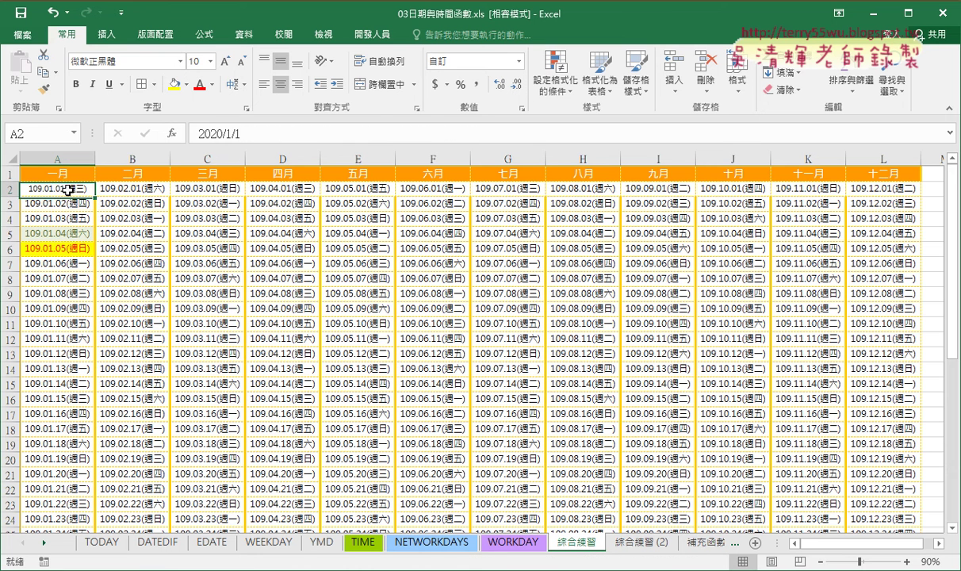
click(46, 92)
drag(63, 233, 66, 246)
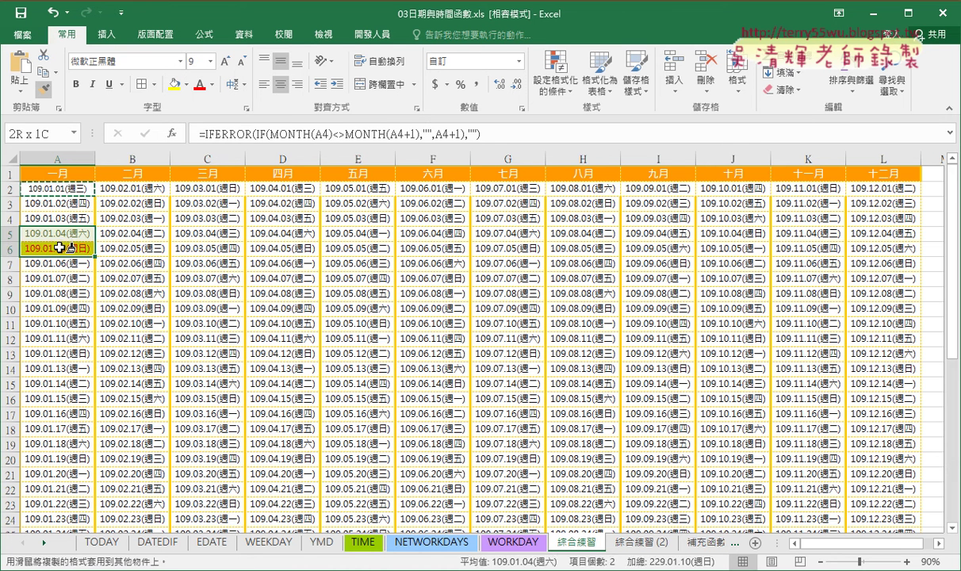
click(413, 237)
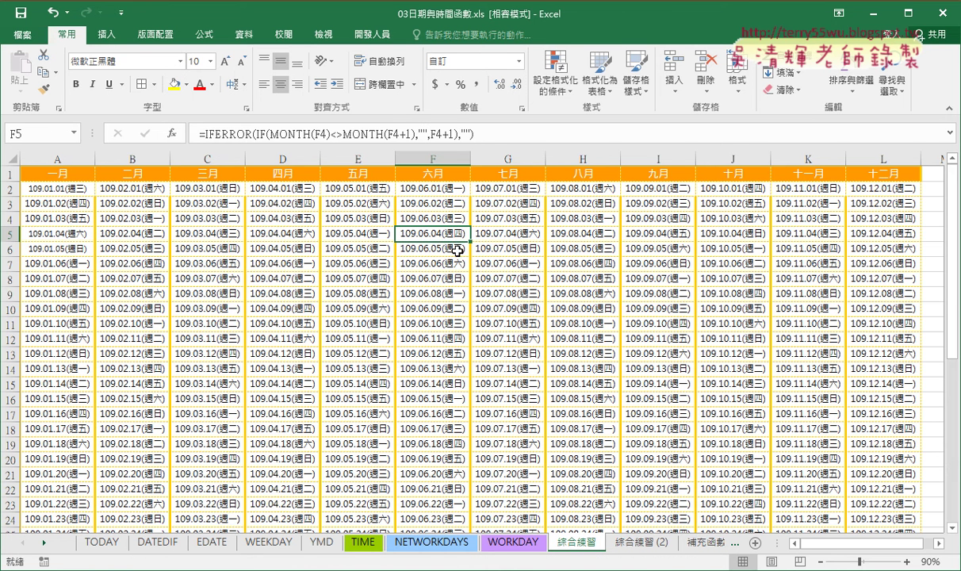
click(67, 188)
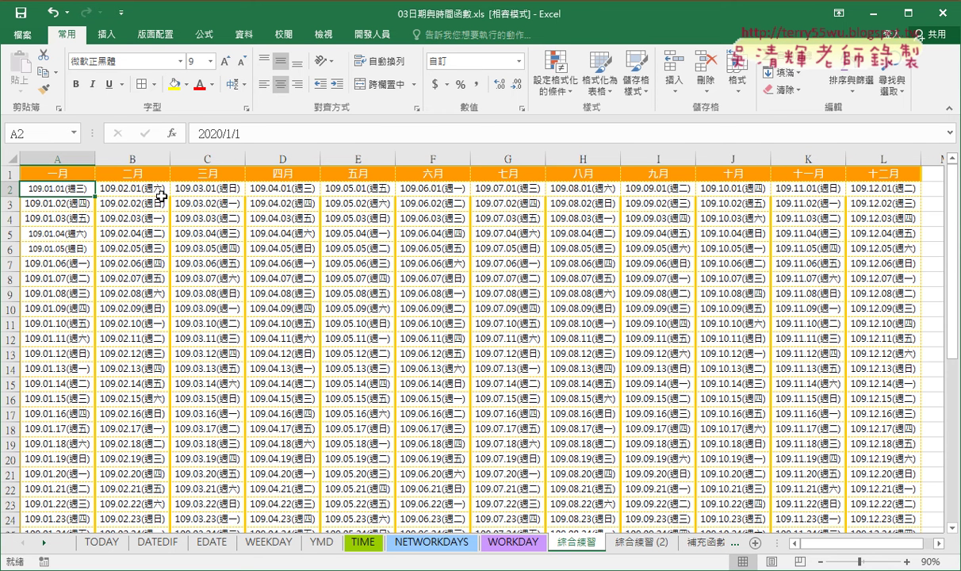
- Select the full calendar range A2:L32 and open the Conditional Formatting menu
key(ctrl+shift+Right)
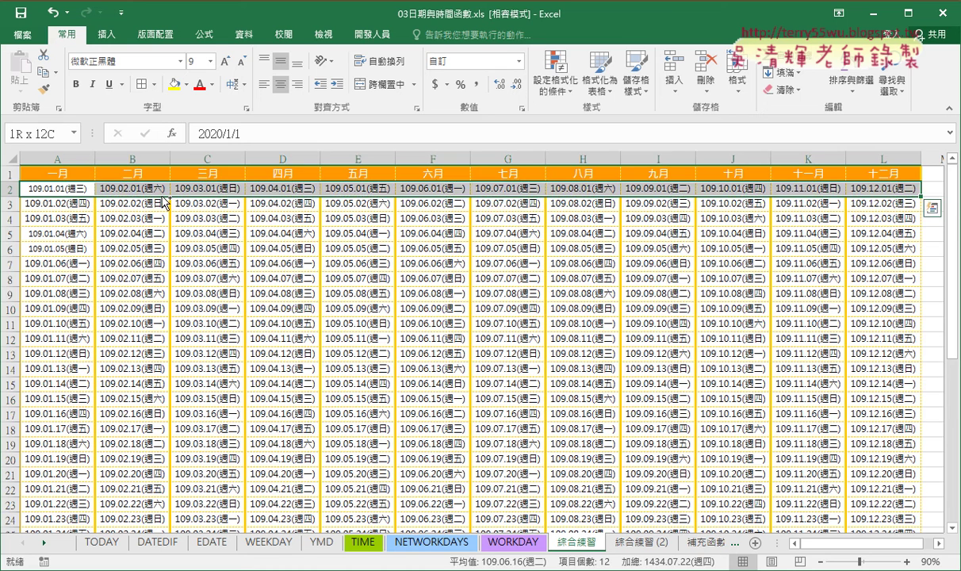
key(ctrl+shift+Down)
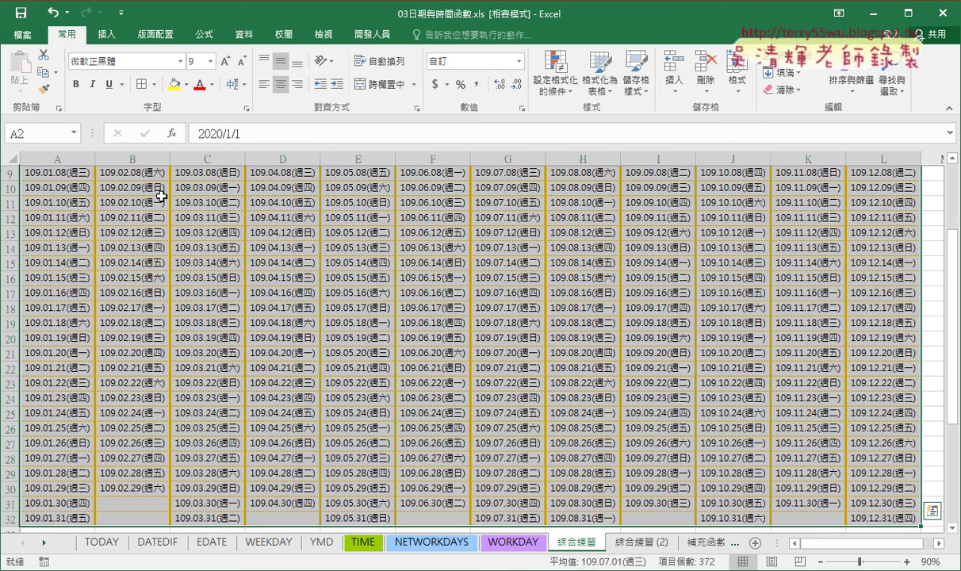
click(555, 75)
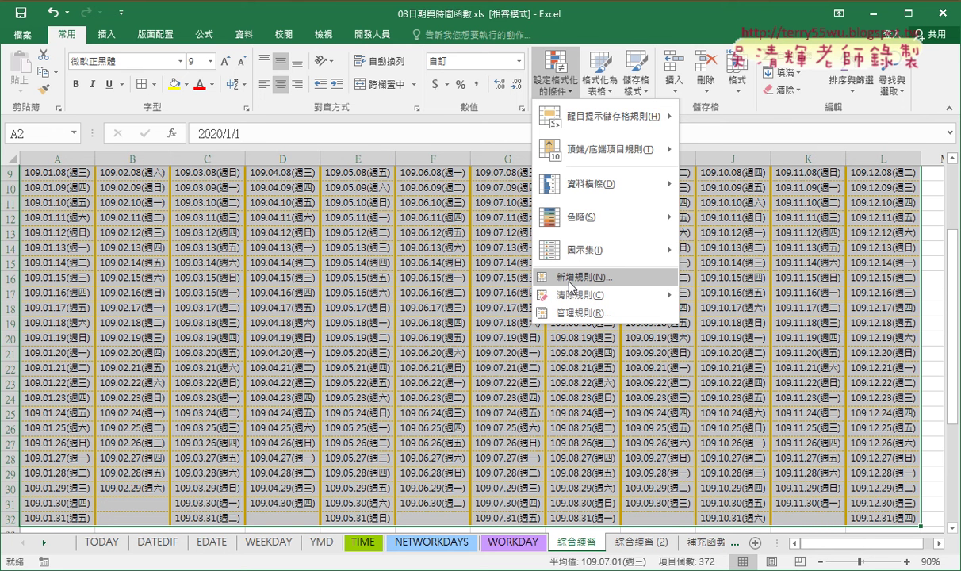
- Create a New Rule of type 'Use a formula to determine which cells to format'
click(569, 283)
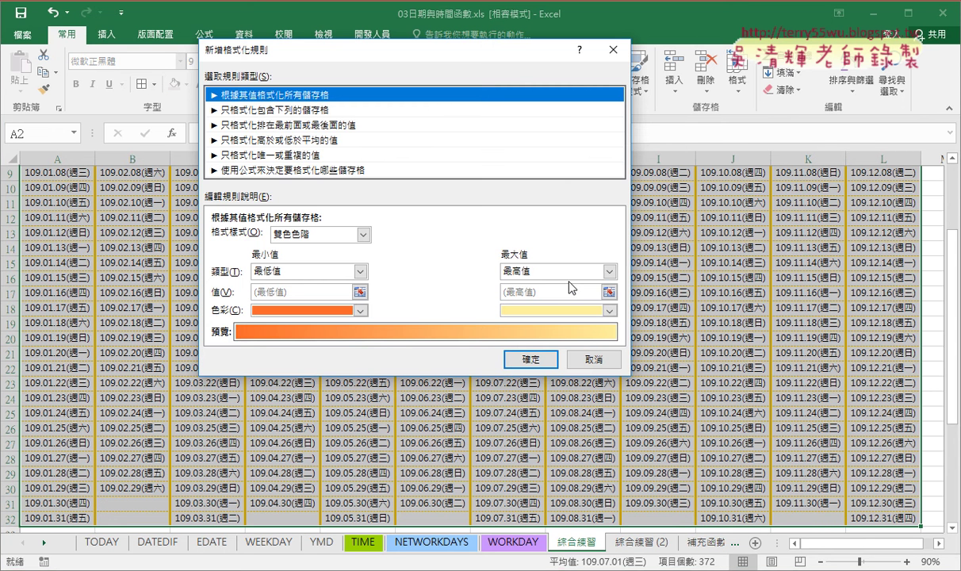
click(283, 170)
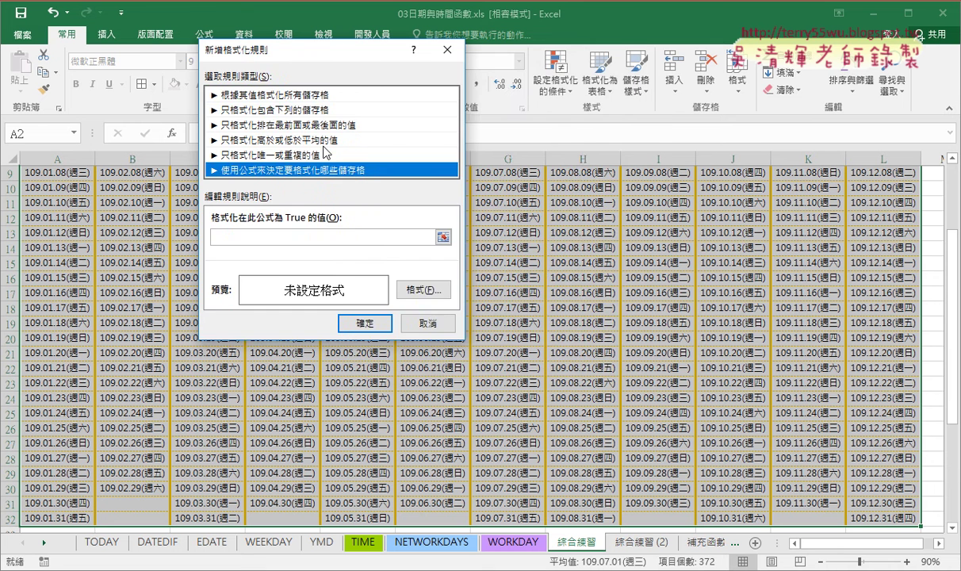
drag(338, 53, 490, 84)
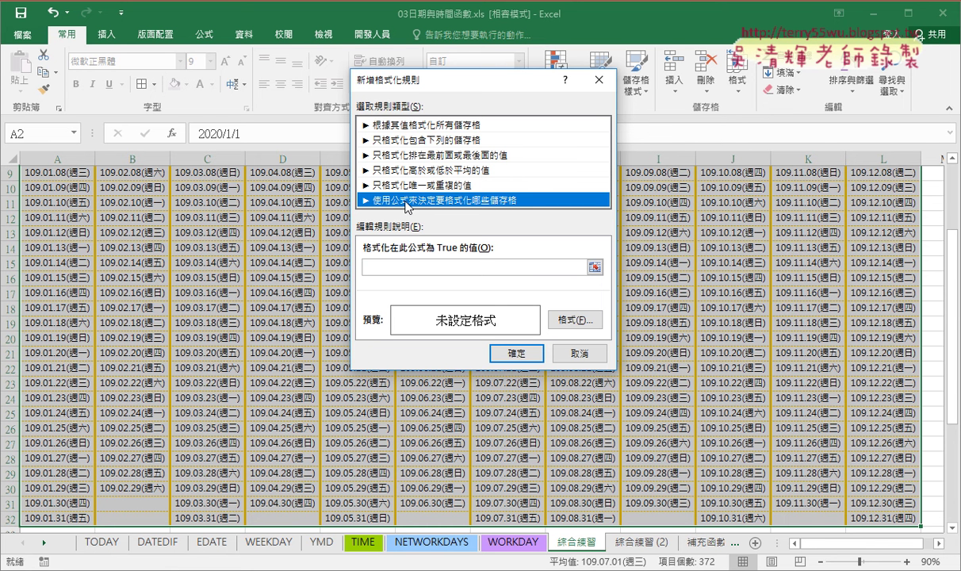
- Enter =weekday( in the rule's formula box
click(387, 268)
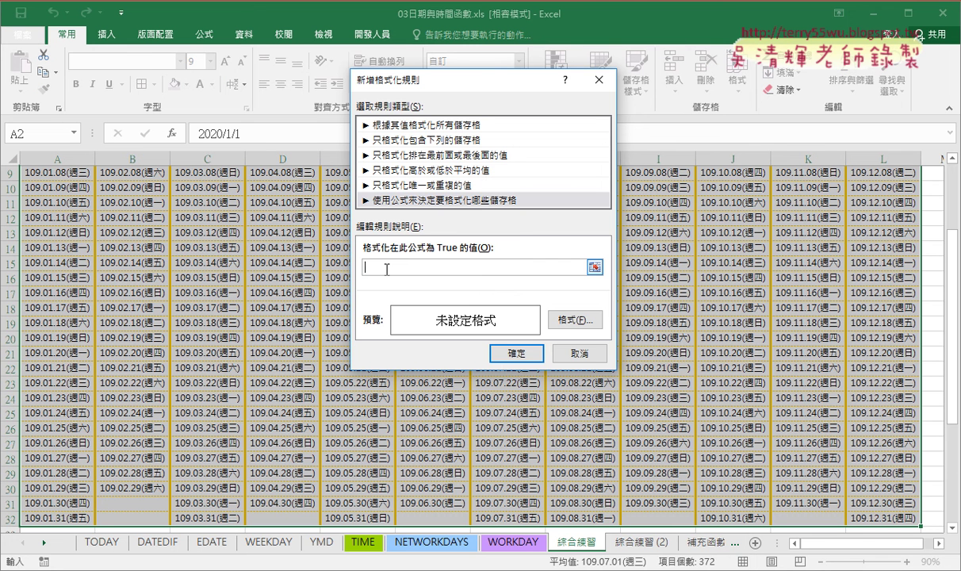
text(=)
text(w)
text(eek)
text(day)
text(()
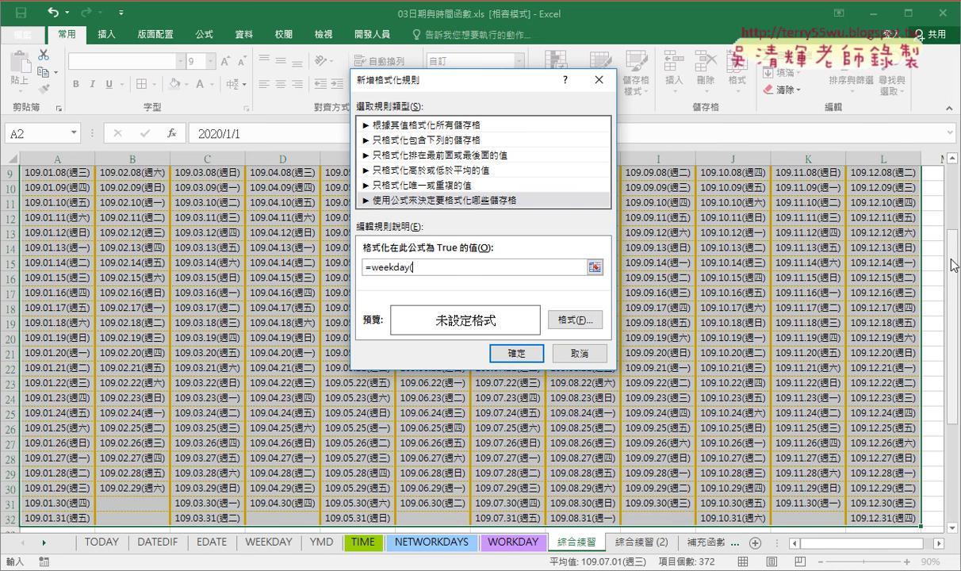
scroll(952, 265, up, 3)
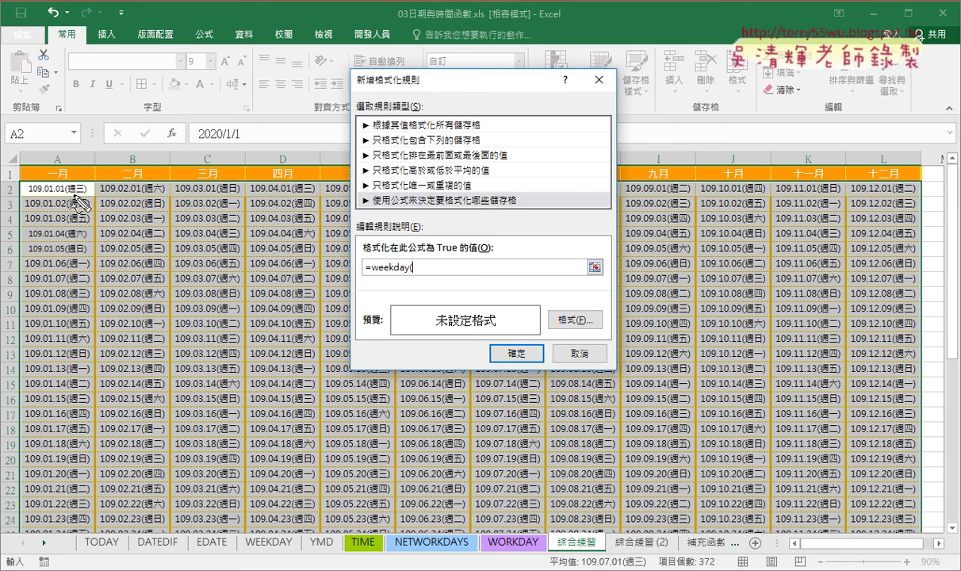
- Complete the formula as =weekday(A2)=7, pointing out its link to cell A2
mouse_move(90, 195)
mouse_down()
mouse_move(16, 204)
mouse_move(93, 184)
mouse_up()
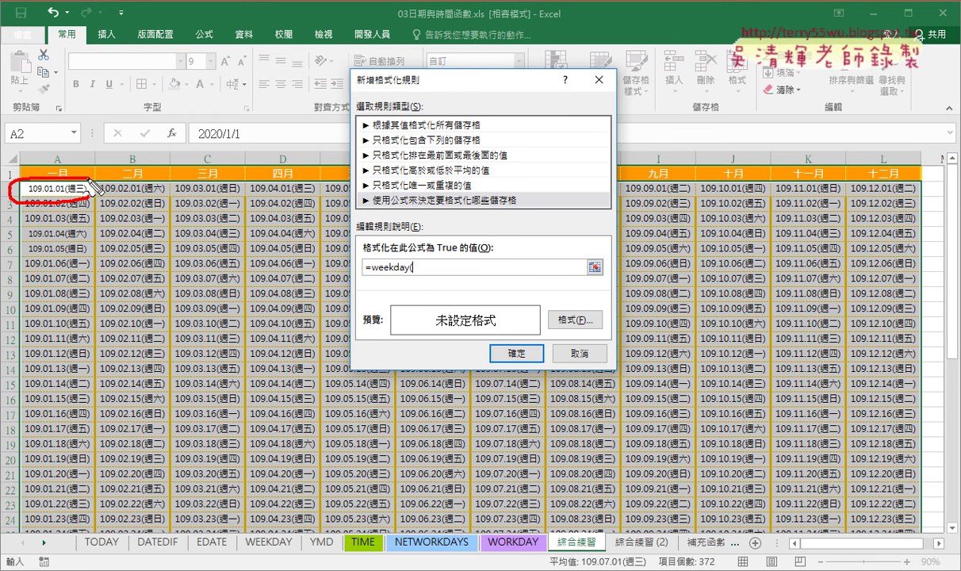
drag(412, 267, 131, 187)
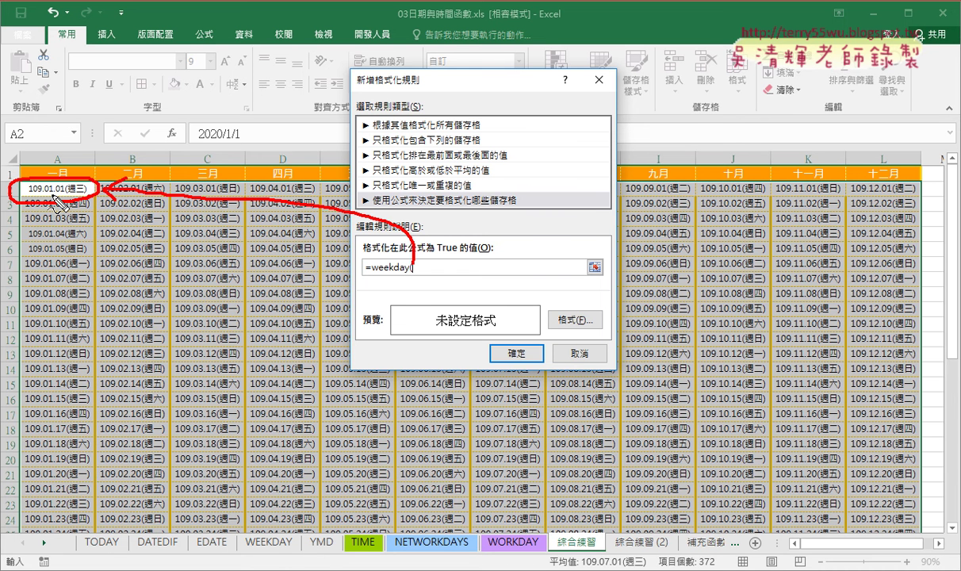
key(Escape)
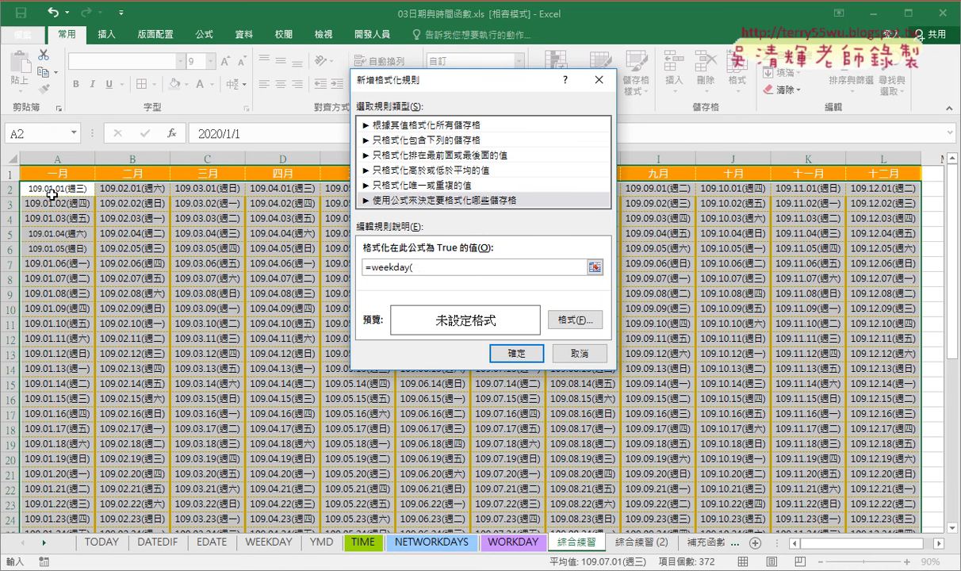
text(A2)
text())
text(=)
text(7)
mouse_move(438, 267)
mouse_down()
mouse_move(367, 272)
mouse_move(439, 266)
mouse_up()
click(369, 268)
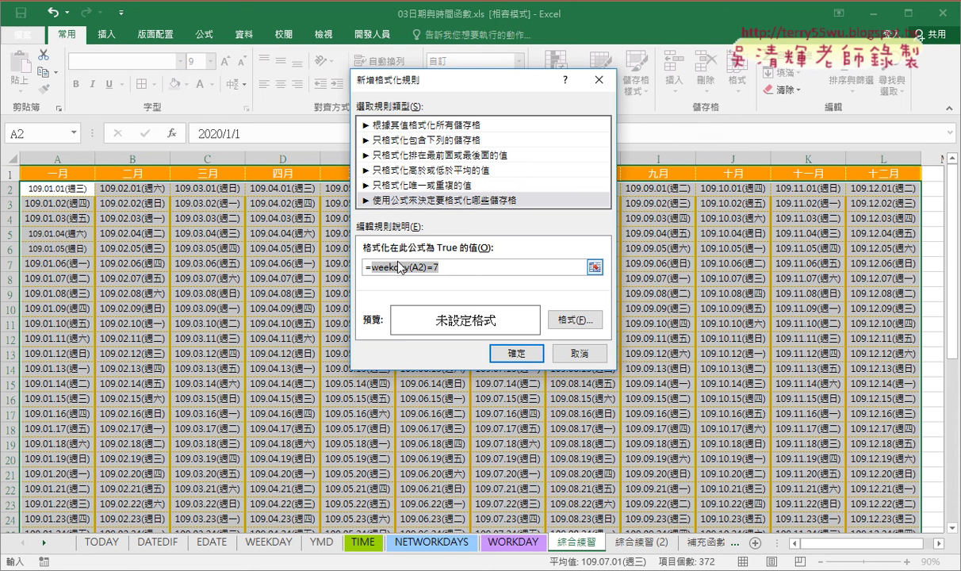
key(End)
- Format the Saturday rule with olive font colour and a light-green fill
click(569, 320)
click(485, 184)
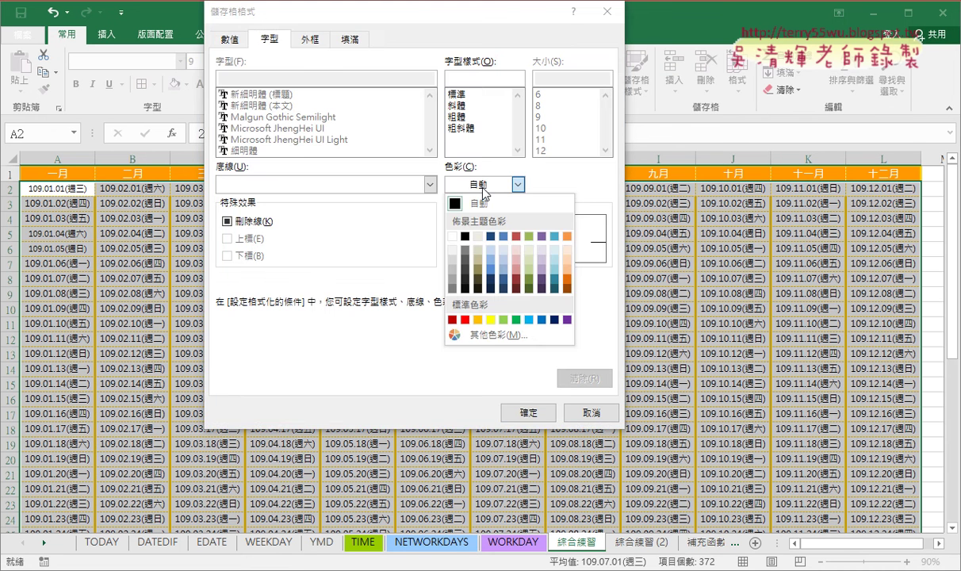
click(528, 289)
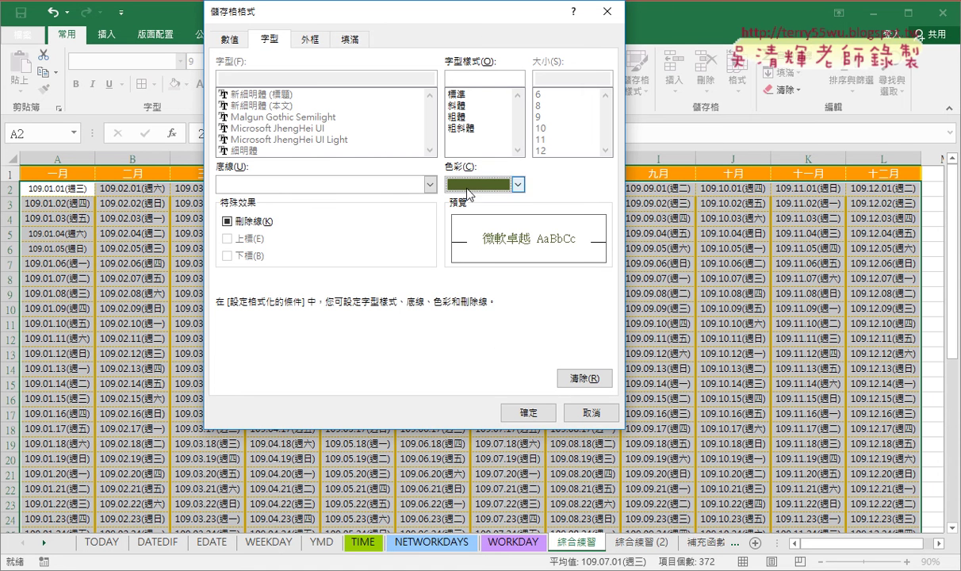
click(340, 39)
click(310, 122)
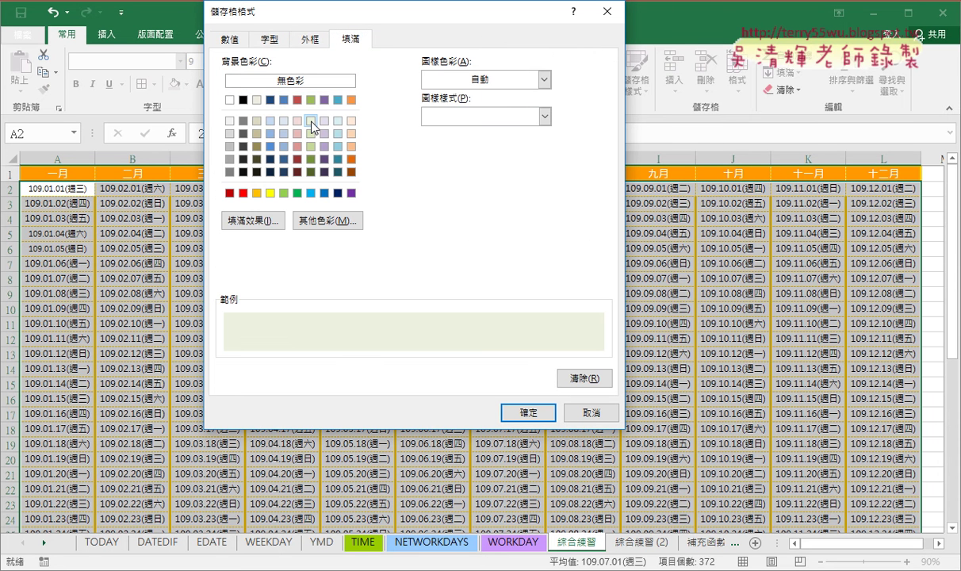
click(532, 413)
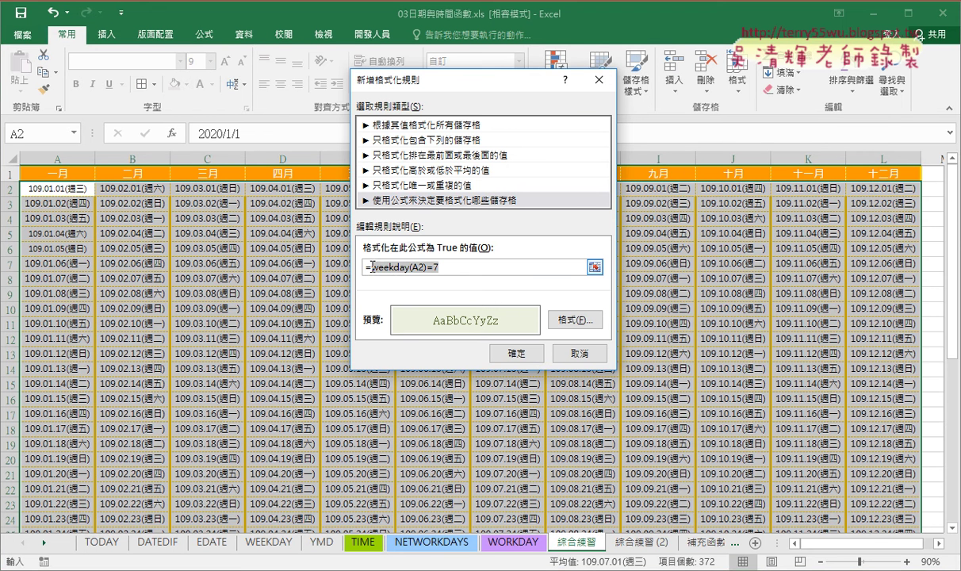
- Copy the =weekday(A2)=7 formula for reuse and apply the Saturday rule
drag(365, 267, 440, 268)
right_click(394, 271)
click(421, 299)
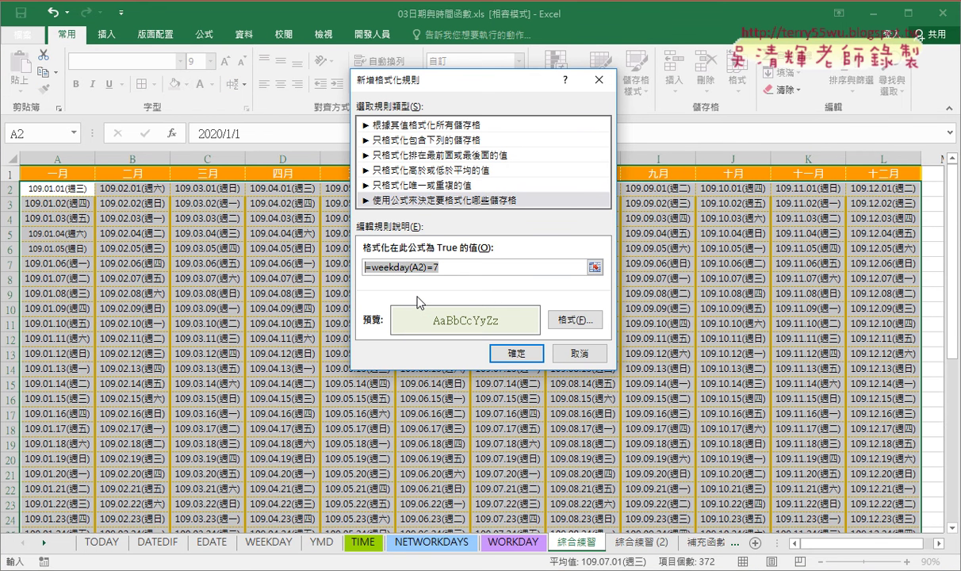
click(524, 356)
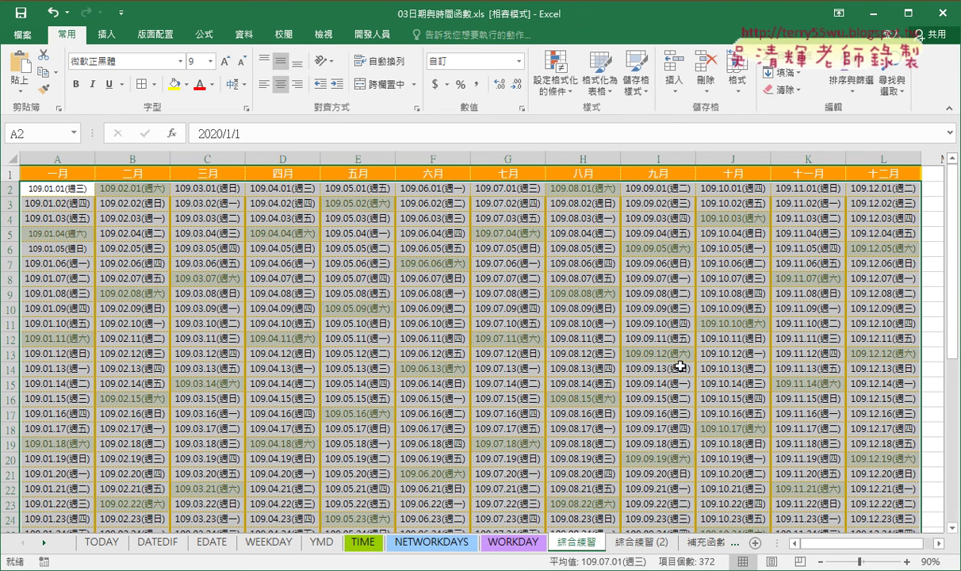
- Start a new formula rule by pasting the copied formula and changing it to =weekday(A2)=1
click(553, 75)
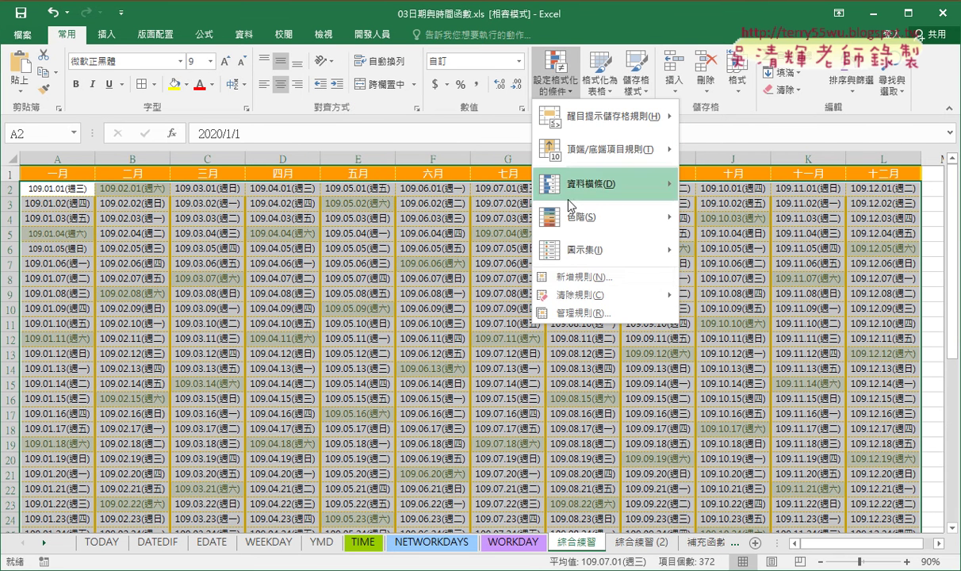
click(582, 277)
click(335, 182)
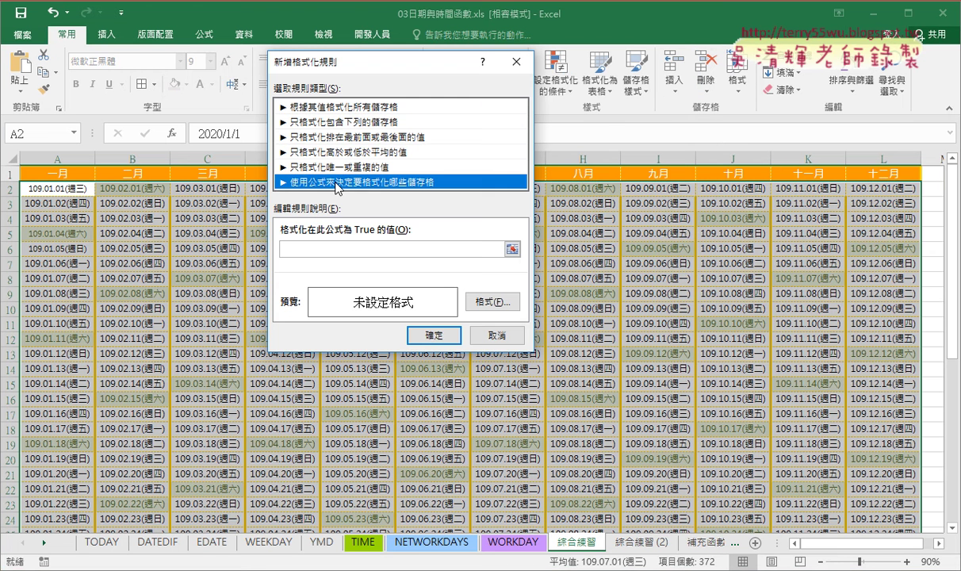
click(359, 249)
right_click(321, 249)
click(345, 280)
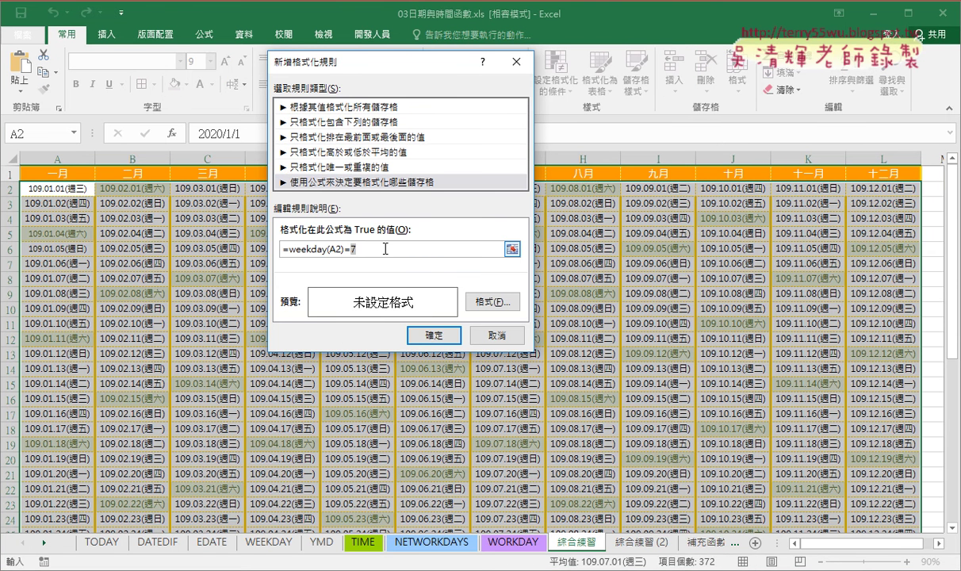
key(BackSpace)
text(1)
- Format the Sunday rule with a yellow fill and red font, then apply it
click(495, 305)
click(341, 193)
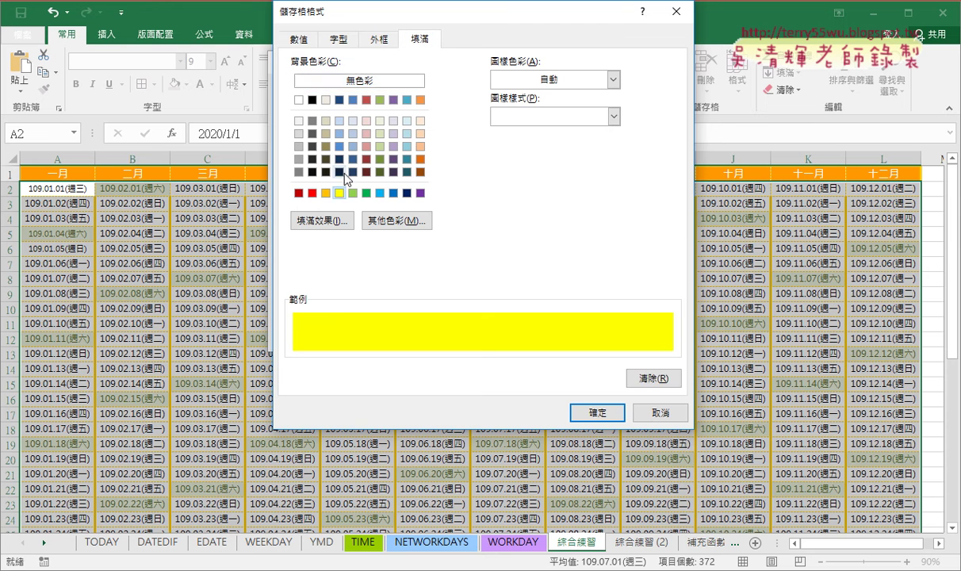
click(338, 39)
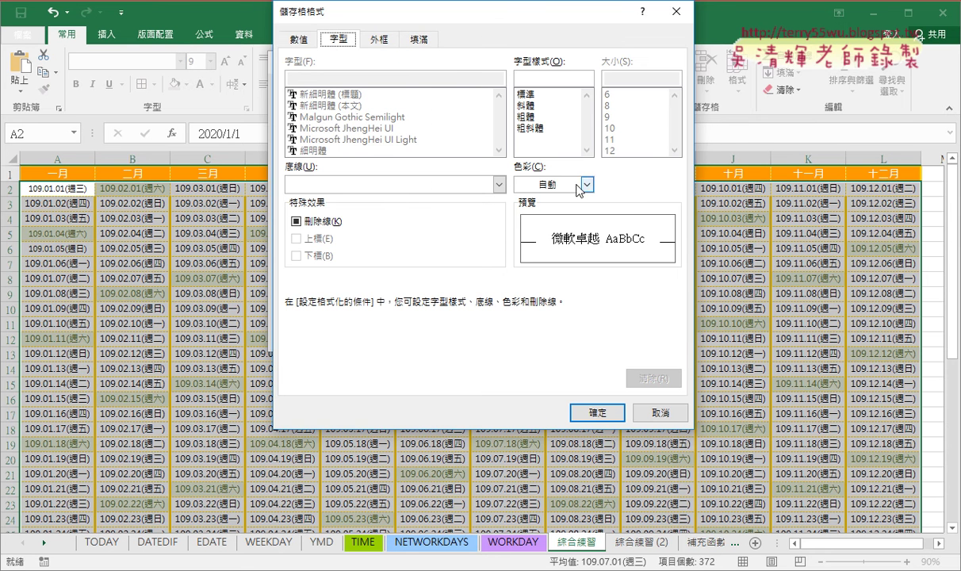
click(549, 185)
click(512, 310)
click(592, 412)
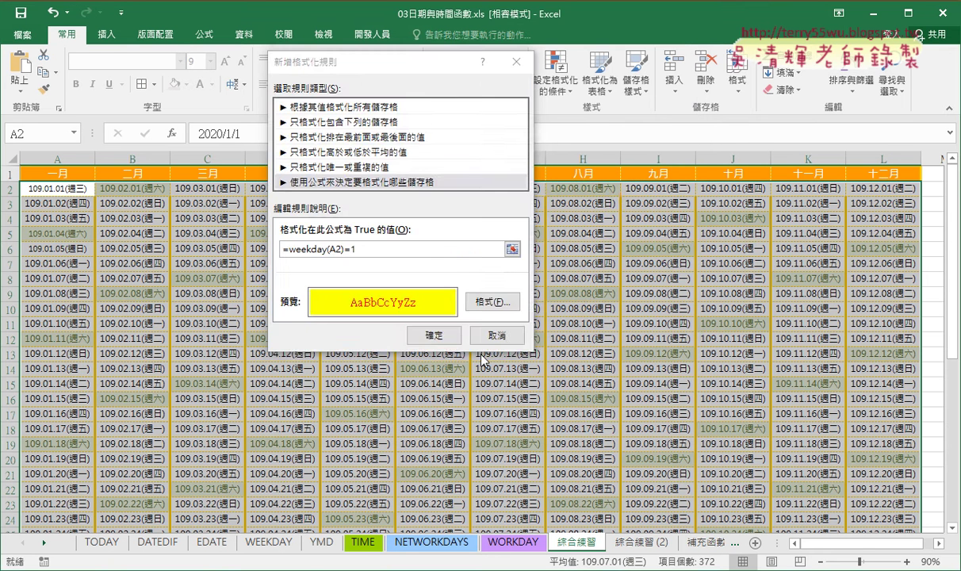
click(423, 335)
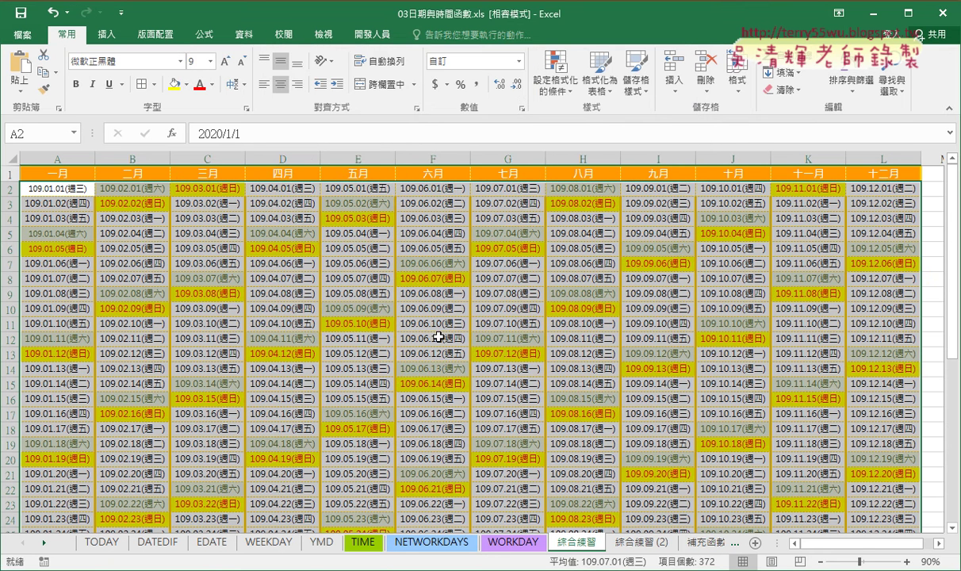
click(332, 298)
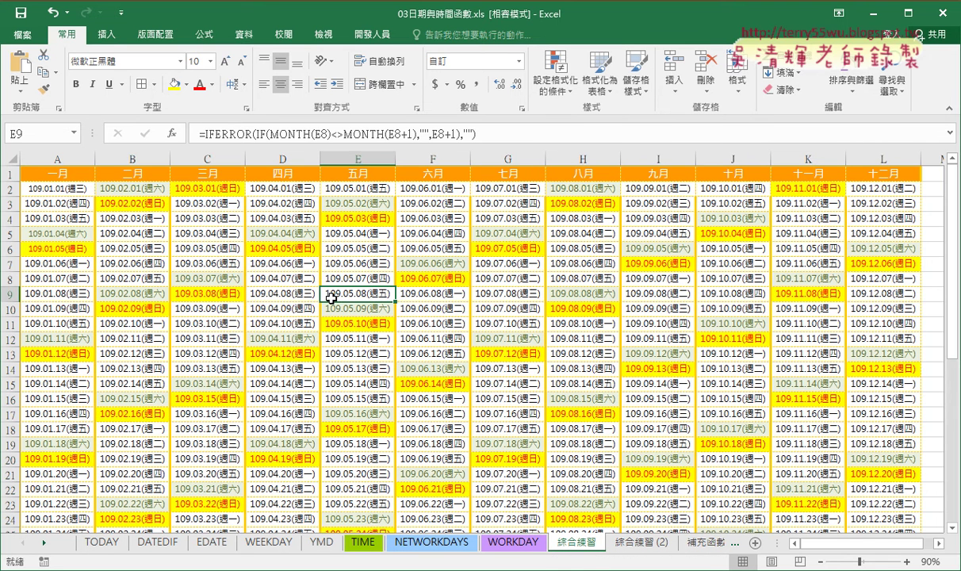
drag(119, 188, 126, 206)
click(51, 184)
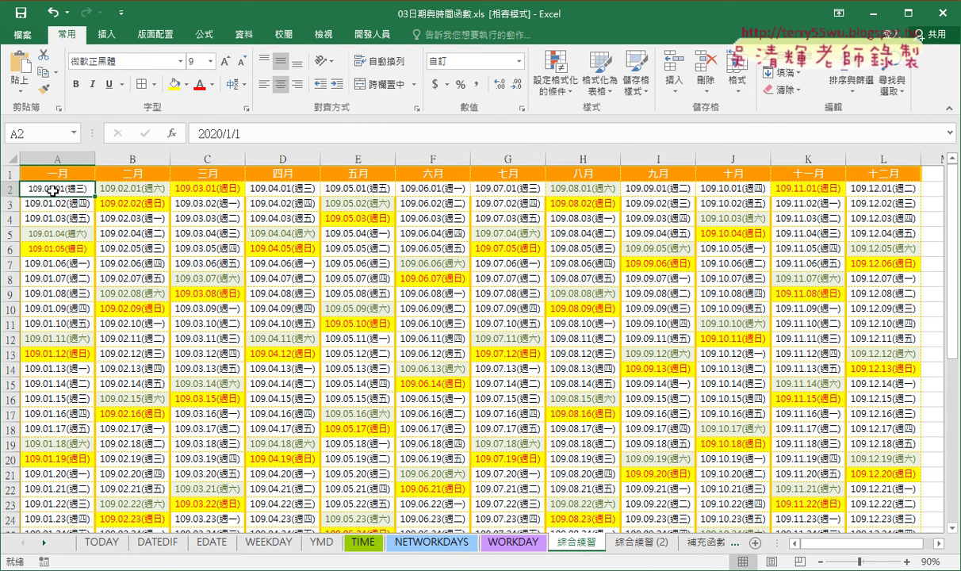
click(43, 91)
drag(133, 189, 139, 203)
click(136, 218)
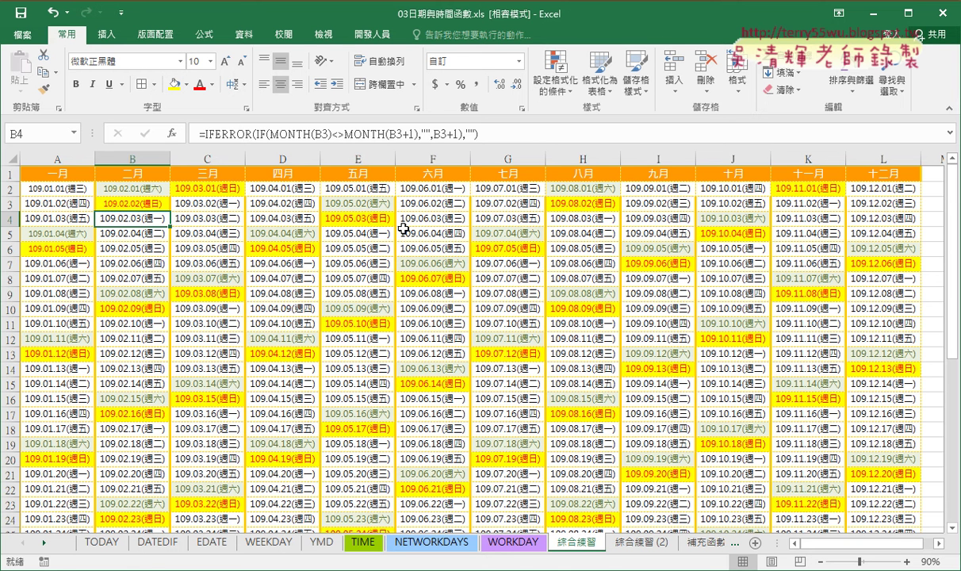
key(ctrl+z)
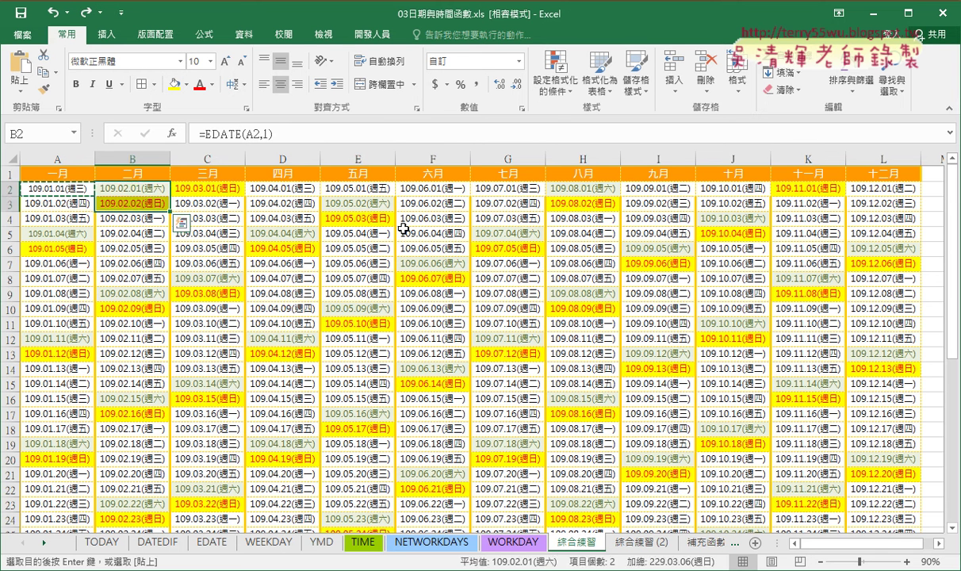
click(400, 248)
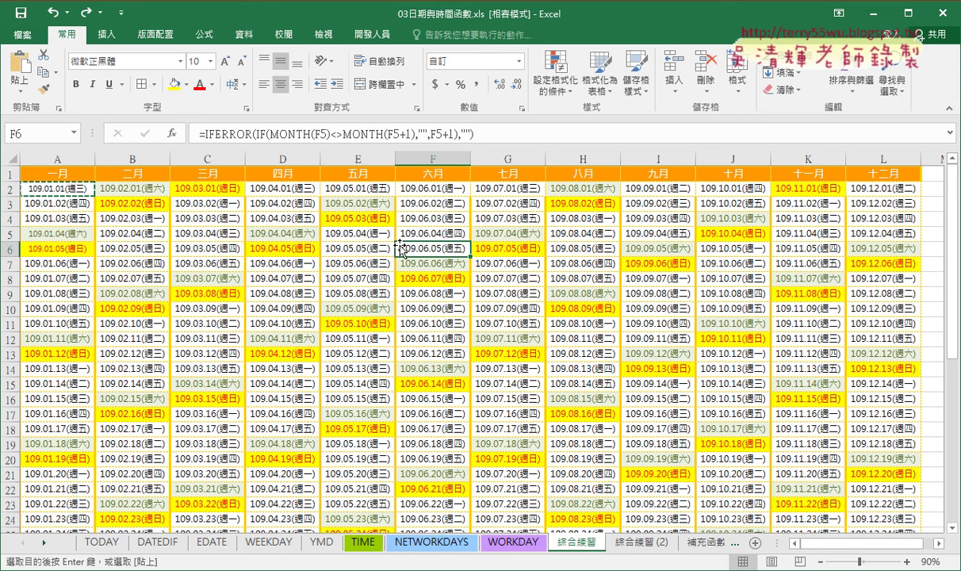
- Clear conditional formatting rules from the entire 綜合練習 sheet and return to cell A2
click(552, 87)
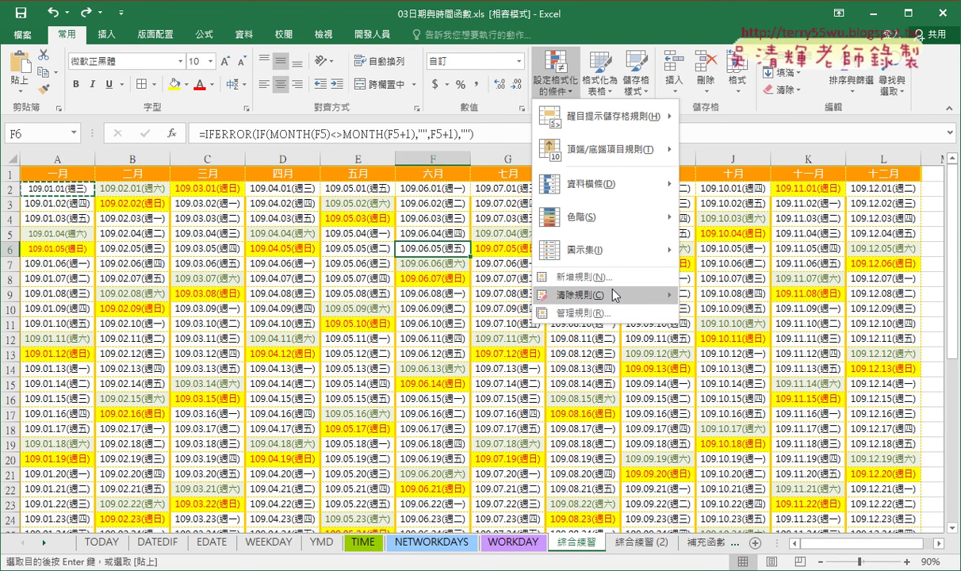
mouse_move(613, 293)
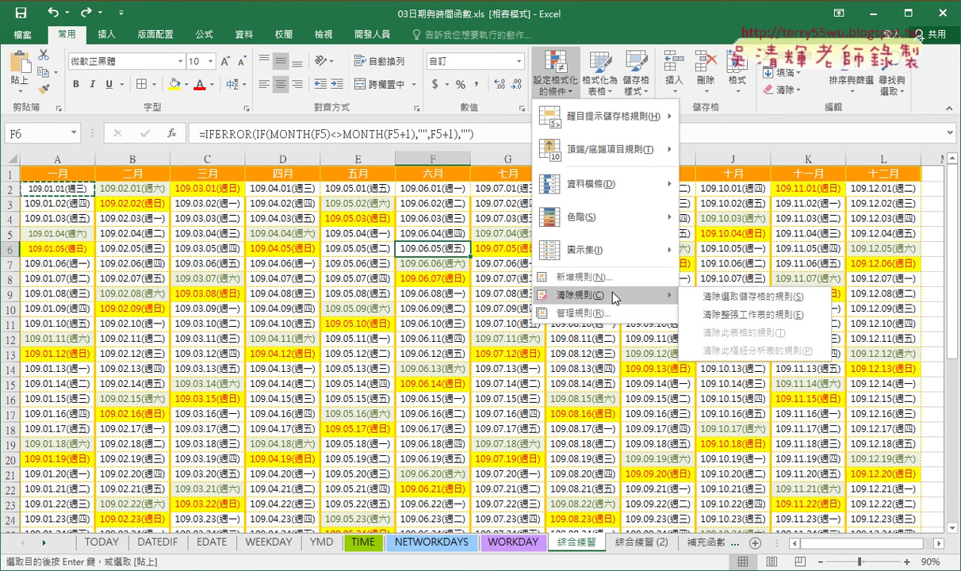
click(766, 317)
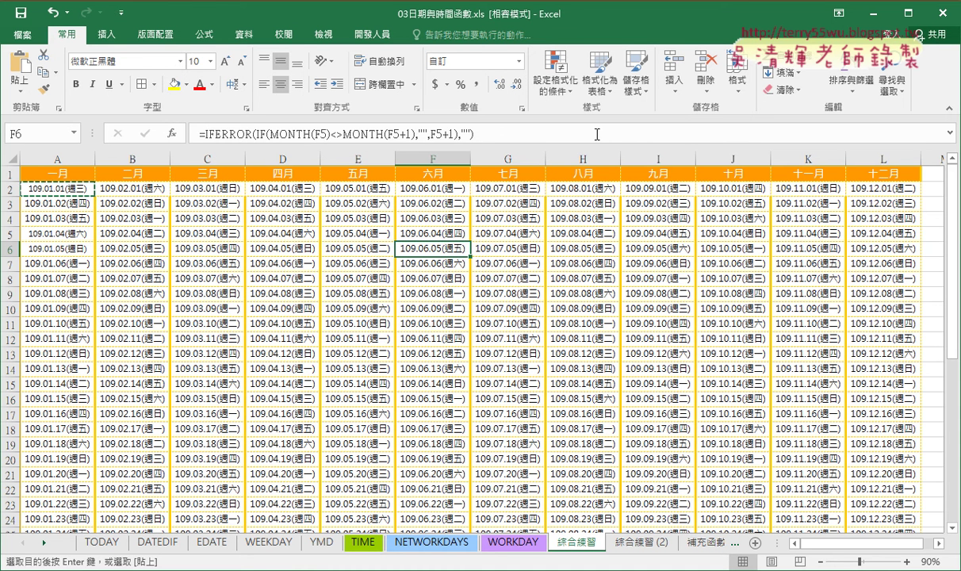
click(555, 80)
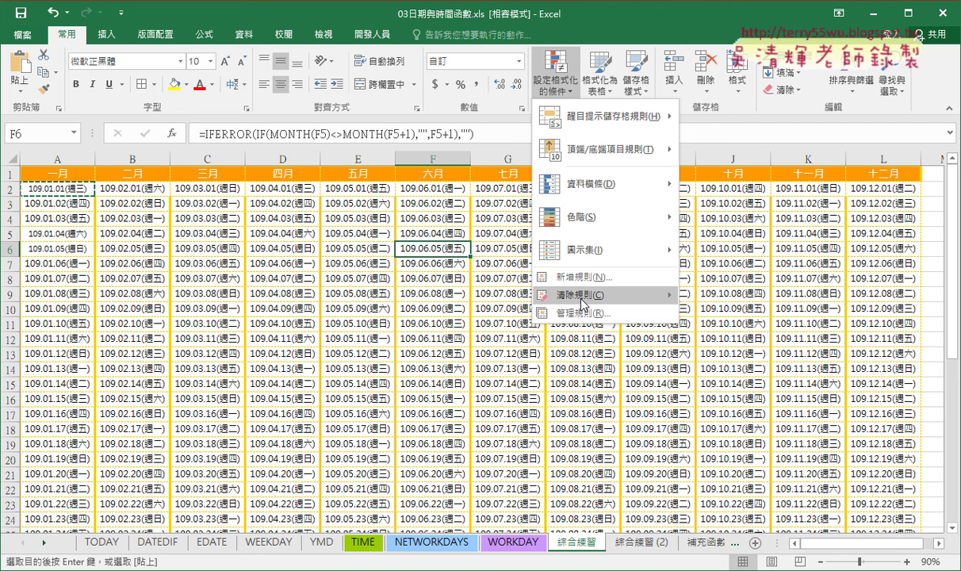
mouse_move(582, 301)
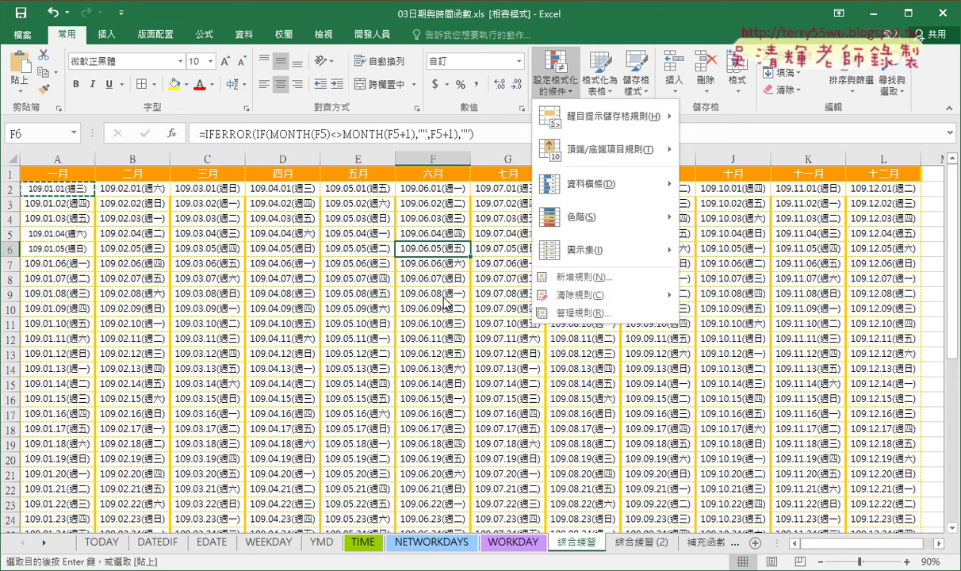
click(434, 254)
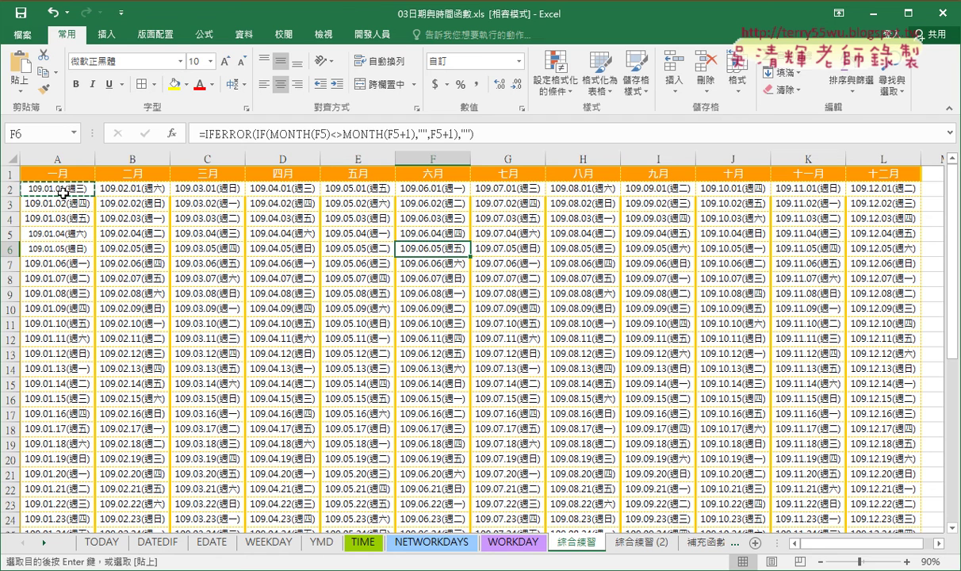
click(57, 189)
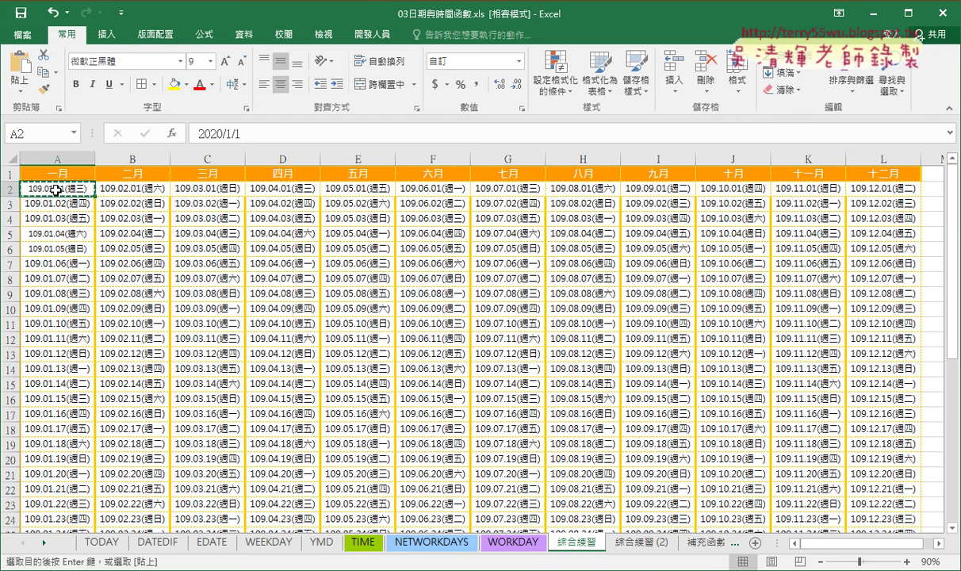
drag(57, 189, 880, 189)
key(ctrl+shift+Down)
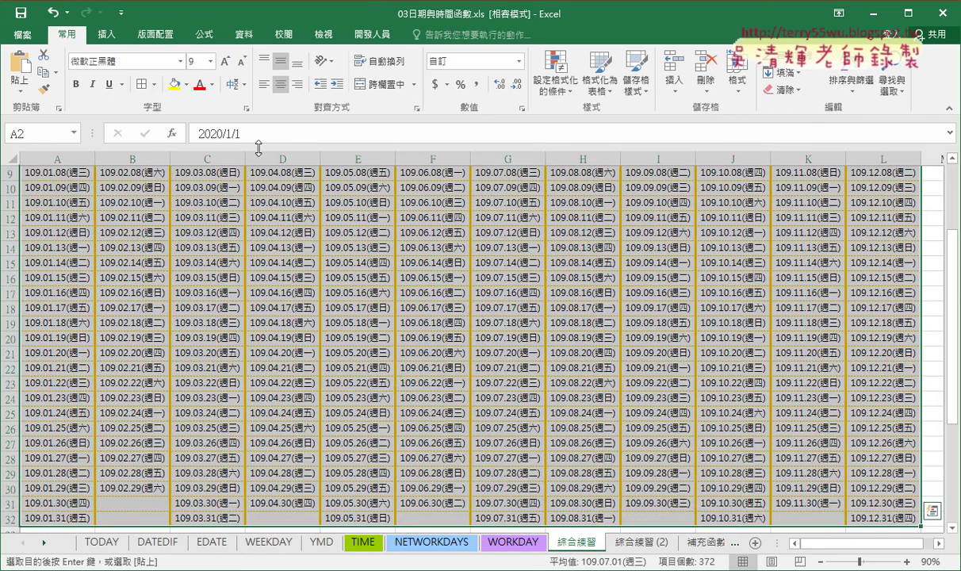
click(555, 73)
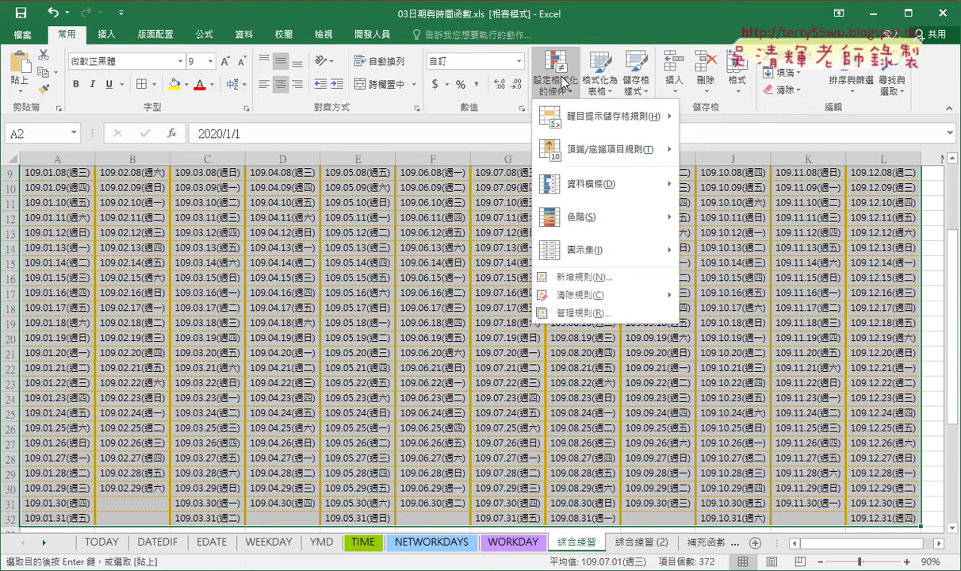
click(583, 276)
click(240, 164)
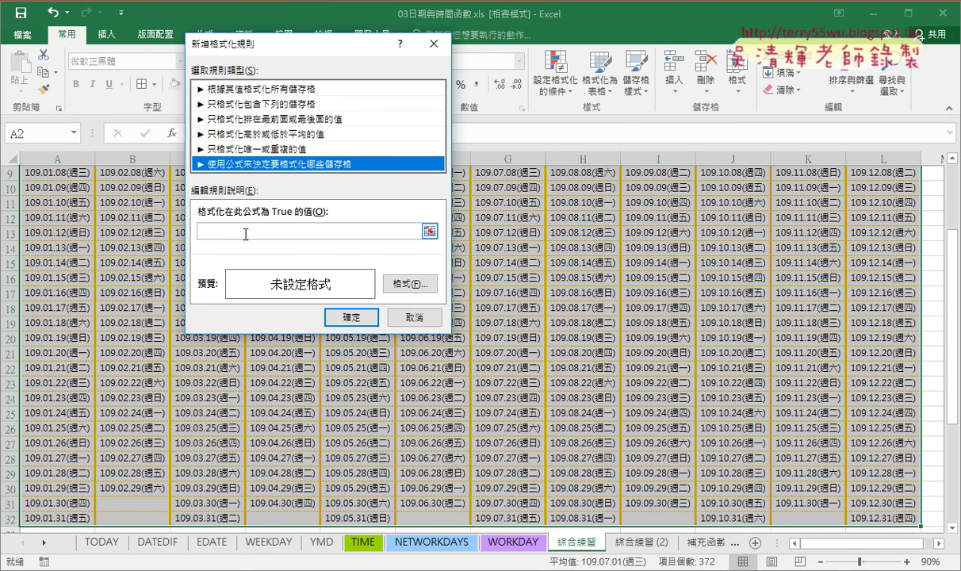
click(411, 319)
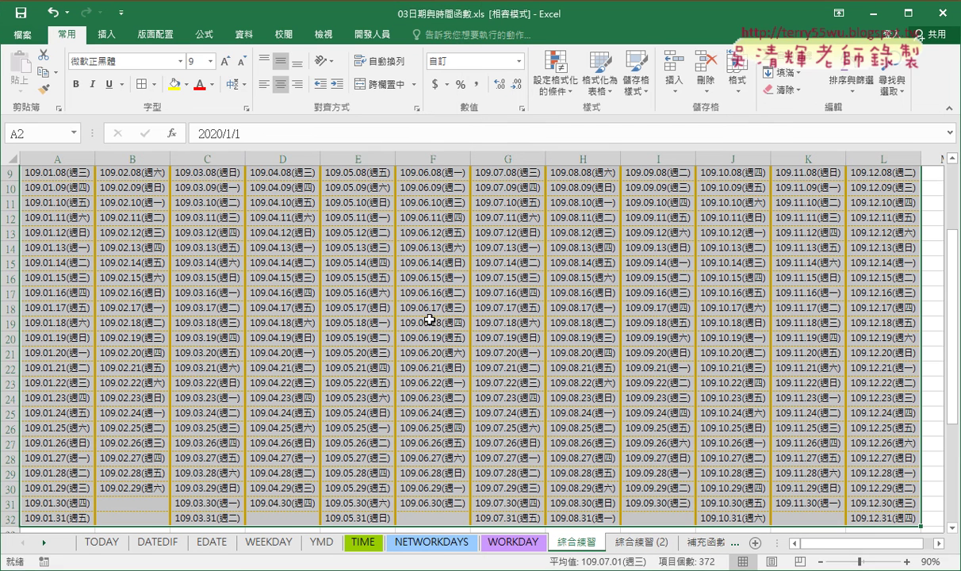
- Switch to the 綜合練習 (2) sheet and zoom to 80% so the whole calendar fits
click(639, 544)
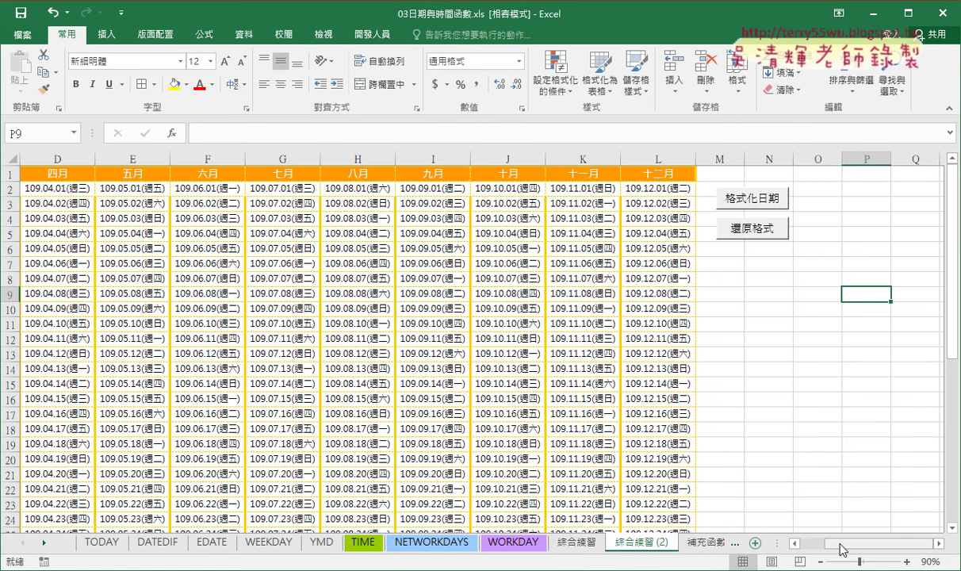
drag(843, 543, 812, 553)
click(821, 562)
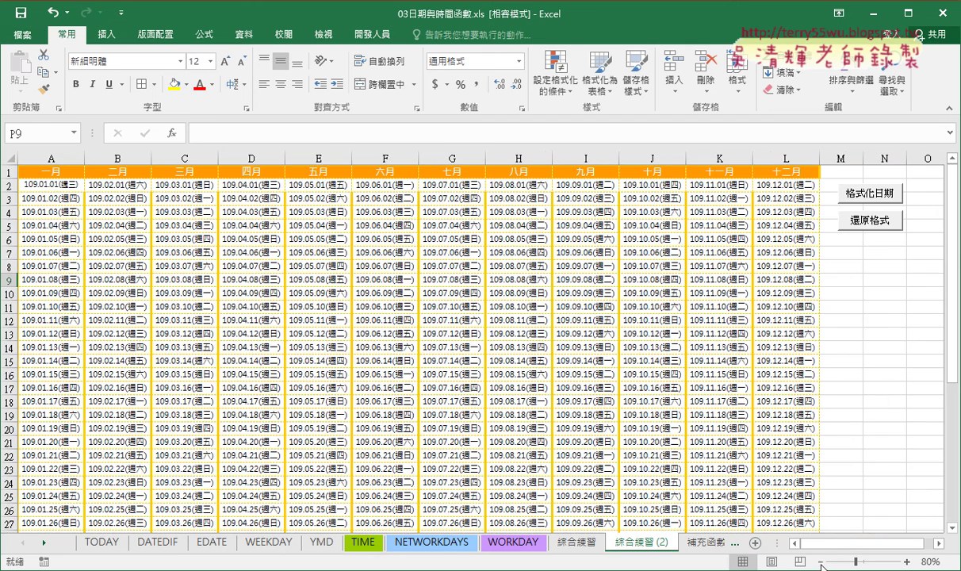
- Run the 格式化日期 macro, then 還原格式, then 格式化日期 again to re-highlight weekends
click(877, 198)
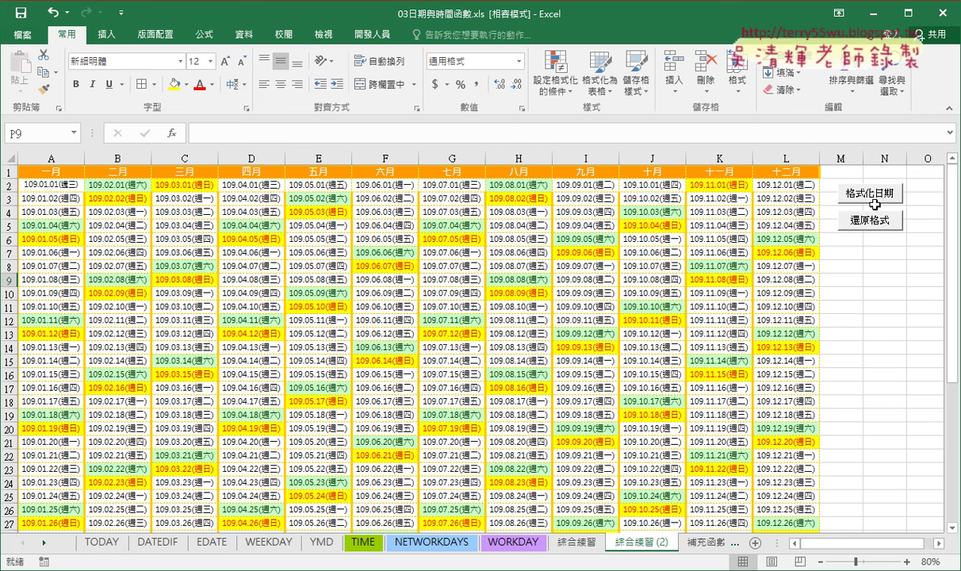
click(875, 225)
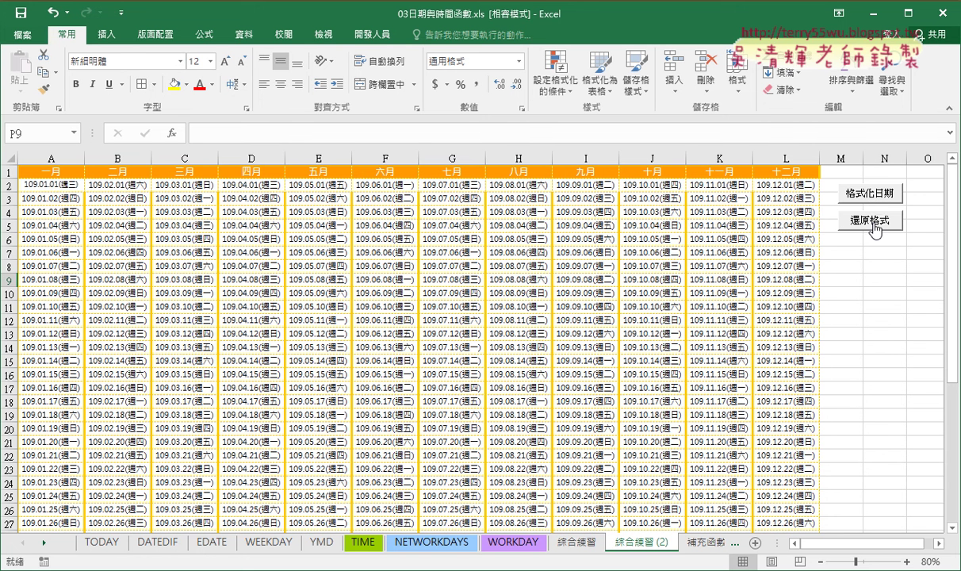
click(872, 194)
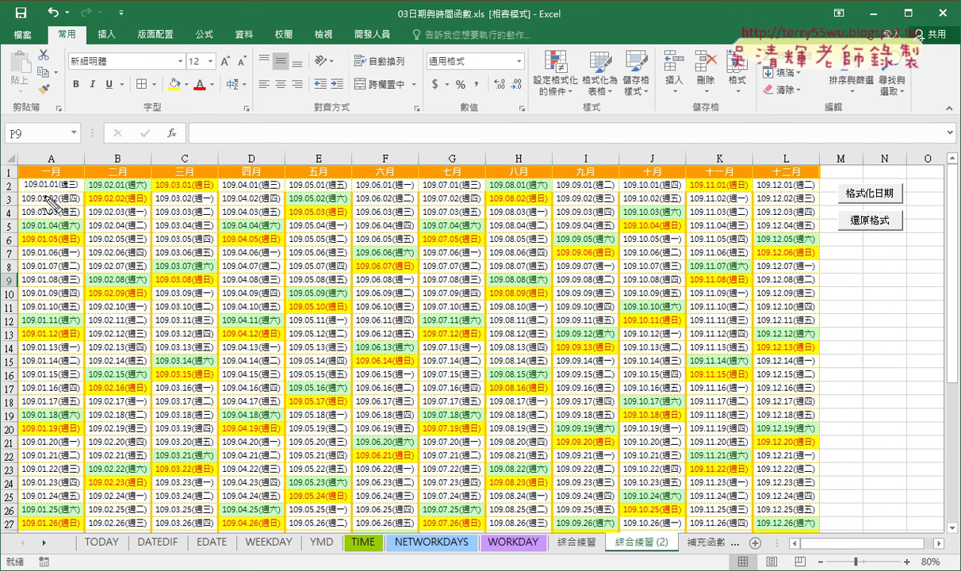
drag(22, 181, 29, 264)
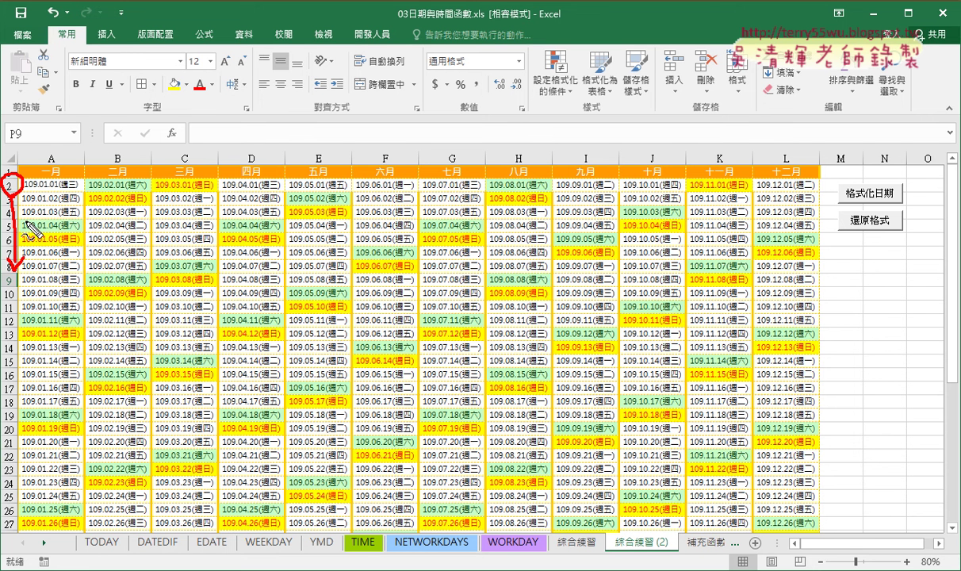
mouse_move(57, 141)
mouse_down()
mouse_move(44, 160)
mouse_move(244, 144)
mouse_up()
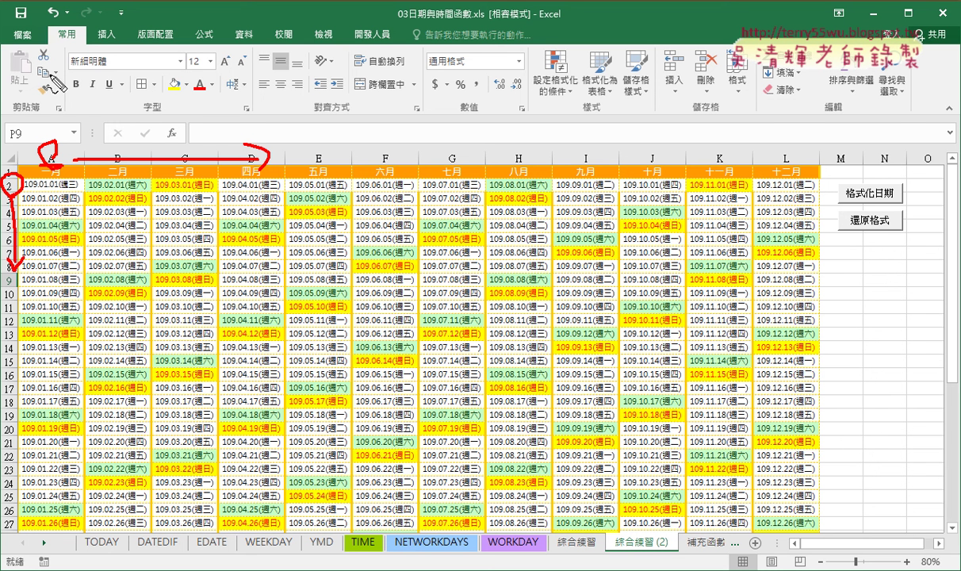
drag(41, 86, 41, 102)
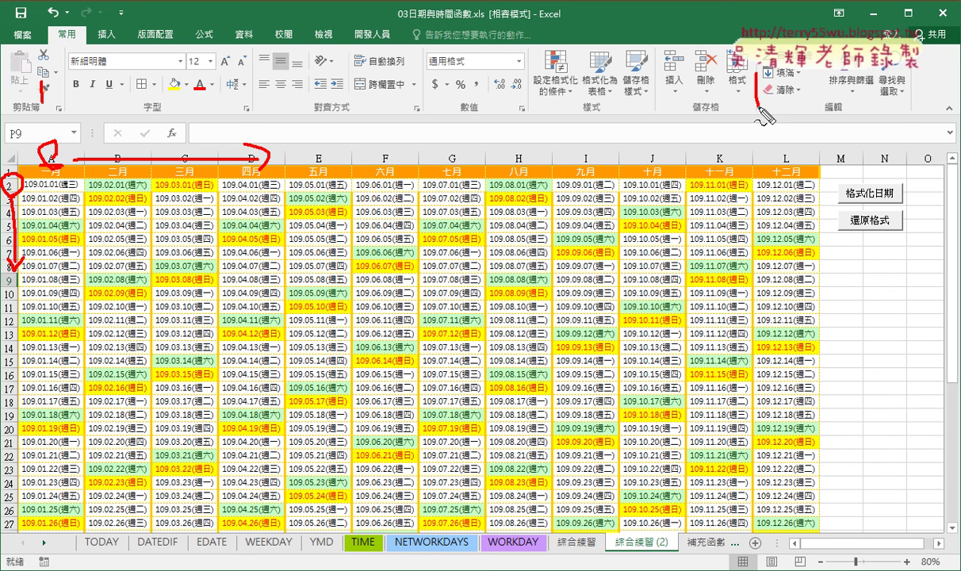
mouse_move(760, 73)
mouse_down()
mouse_move(759, 104)
mouse_move(797, 103)
mouse_up()
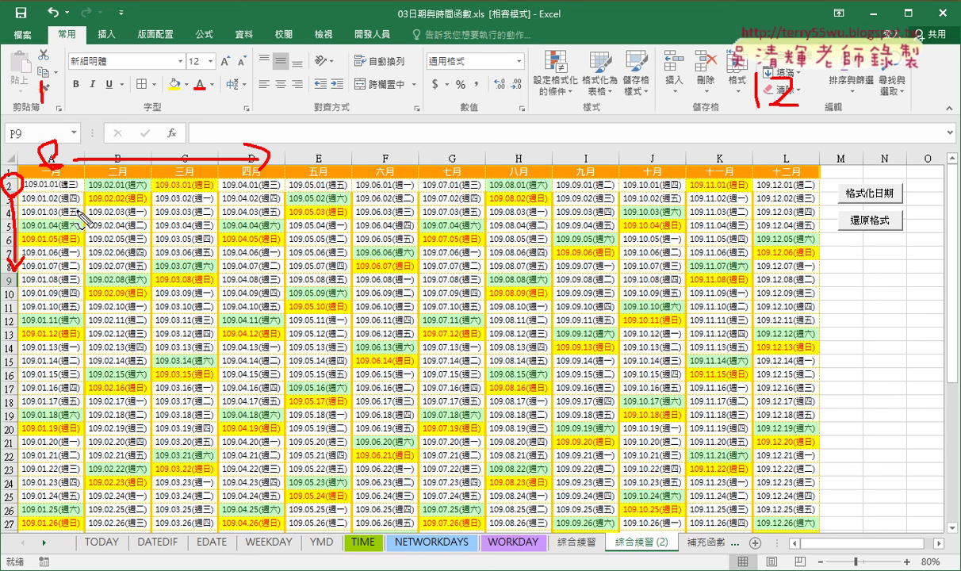
drag(72, 198, 481, 446)
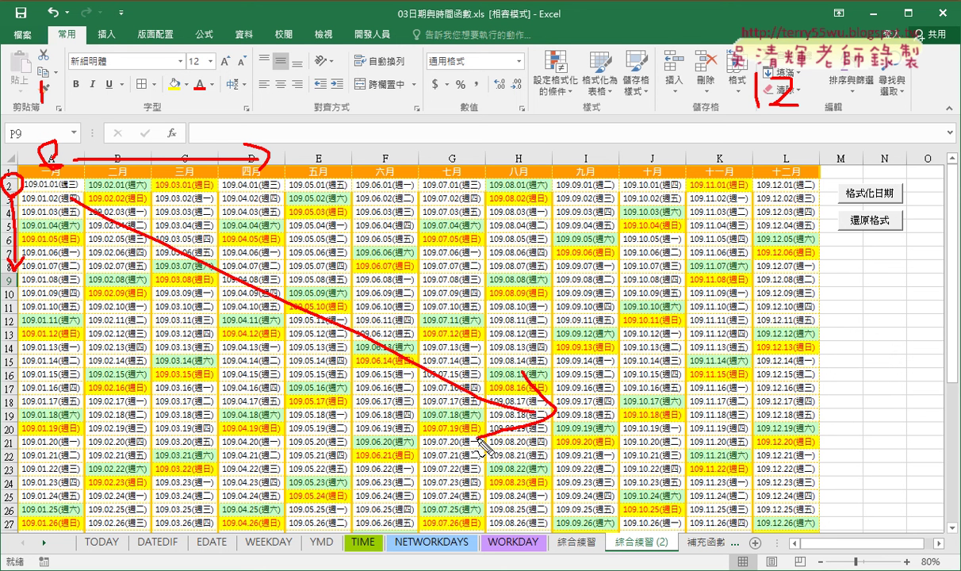
drag(70, 198, 67, 205)
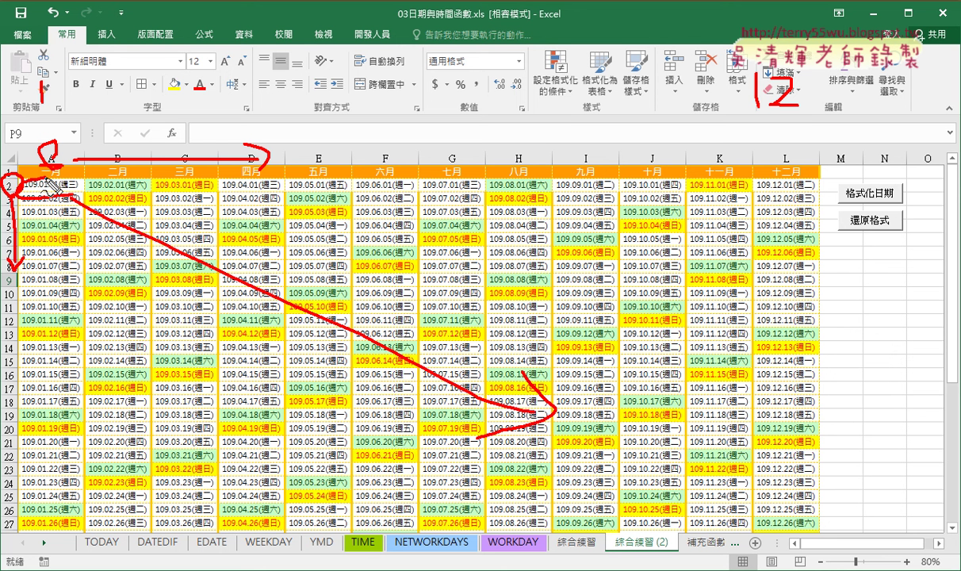